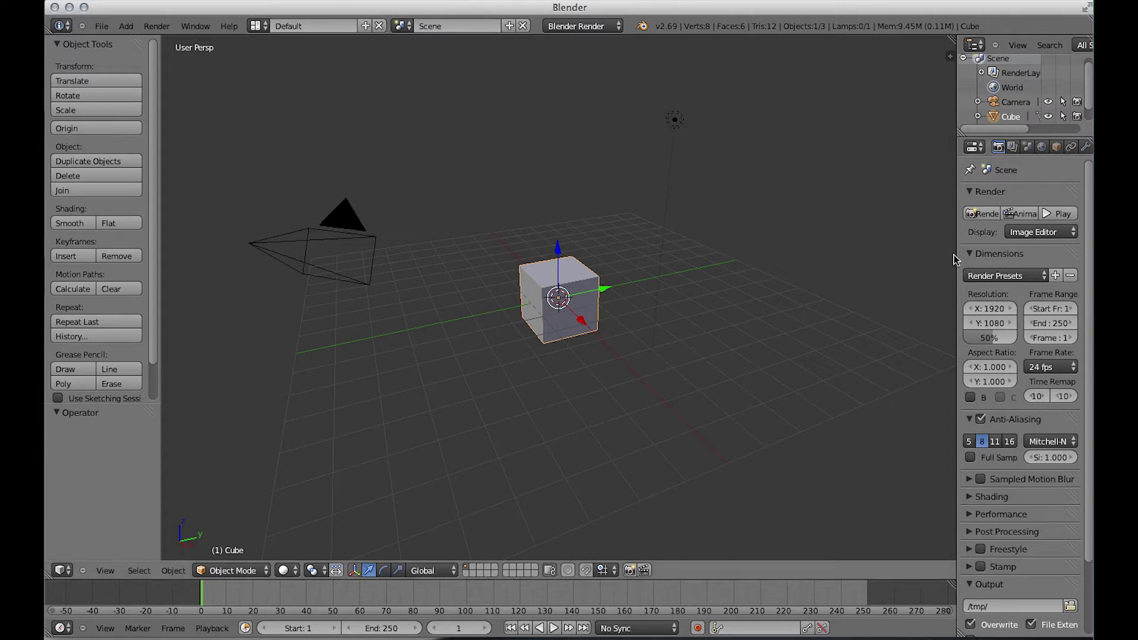
Browse the constraint, data, material and texture property tabs, then return to Render settings
left_click_drag(955, 254, 892, 253)
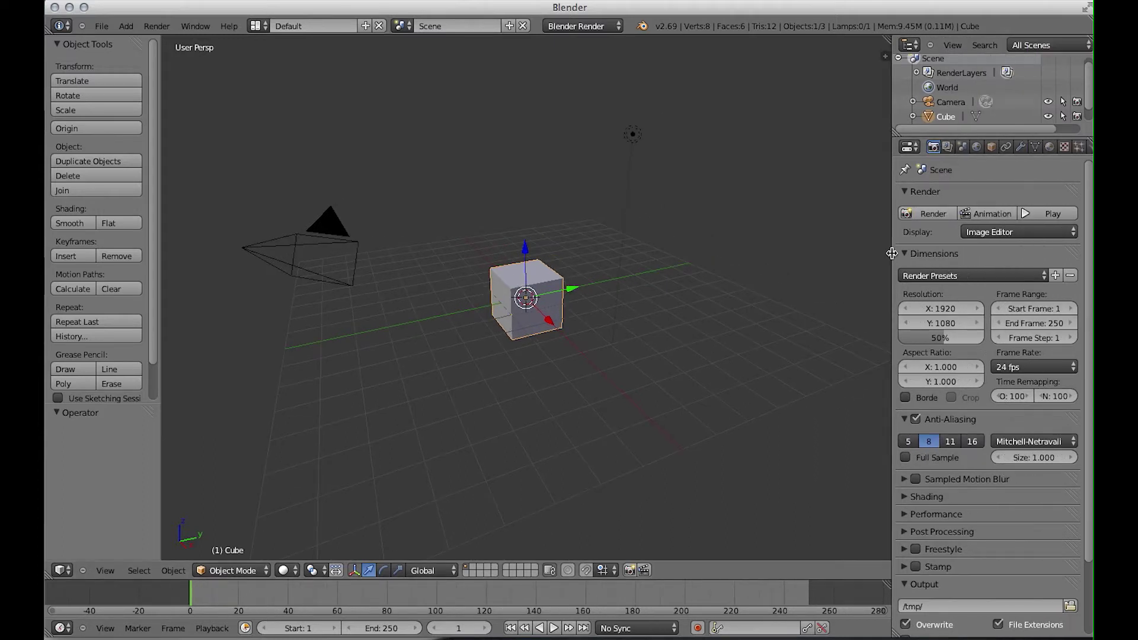
left_click(948, 147)
left_click(1006, 147)
left_click(1064, 147)
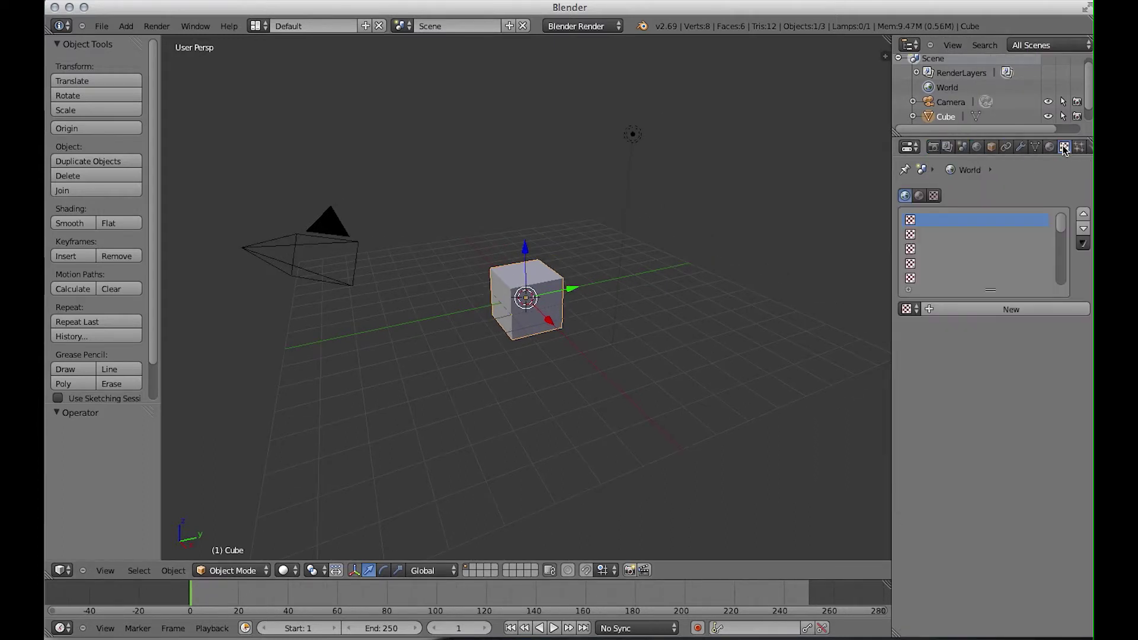
left_click(1050, 147)
left_click(1006, 147)
left_click(1064, 147)
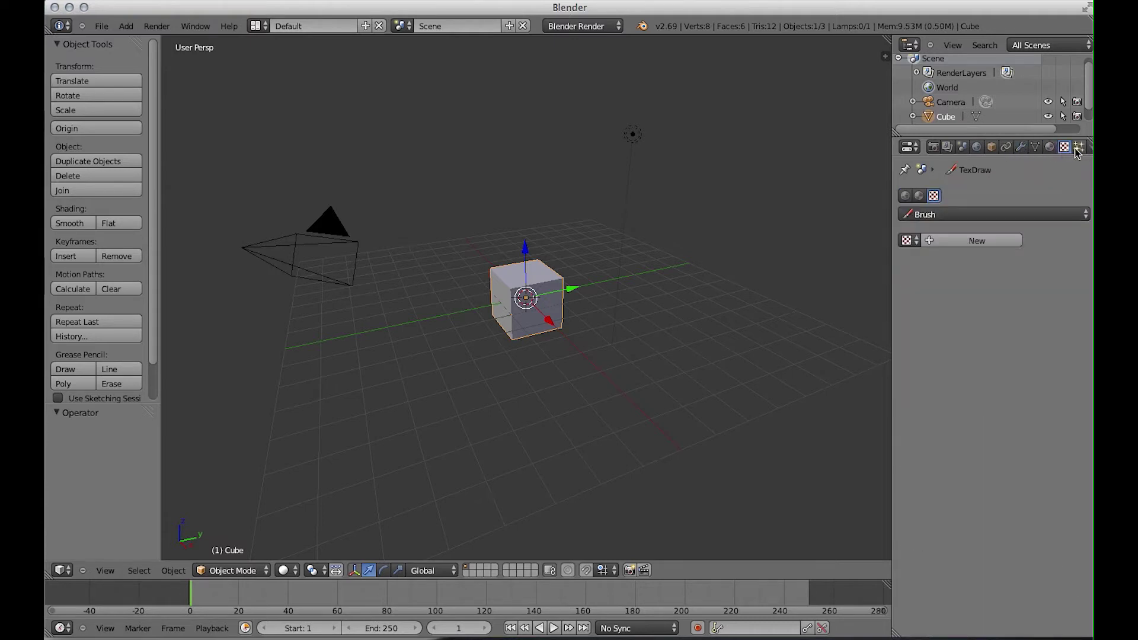
left_click(933, 147)
left_click_drag(889, 186, 973, 186)
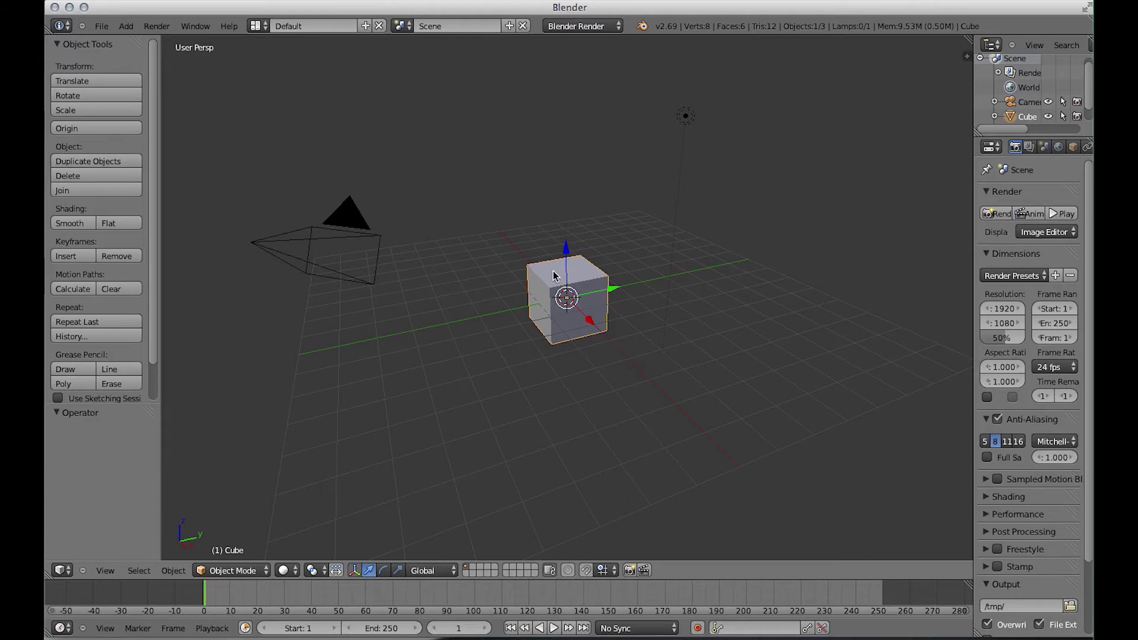
Zoom, orbit and pan the 3D view to frame the cube
scroll(556, 275, "up", 5)
scroll(555, 276, "down", 4)
scroll(555, 275, "down", 5)
scroll(556, 275, "up", 8)
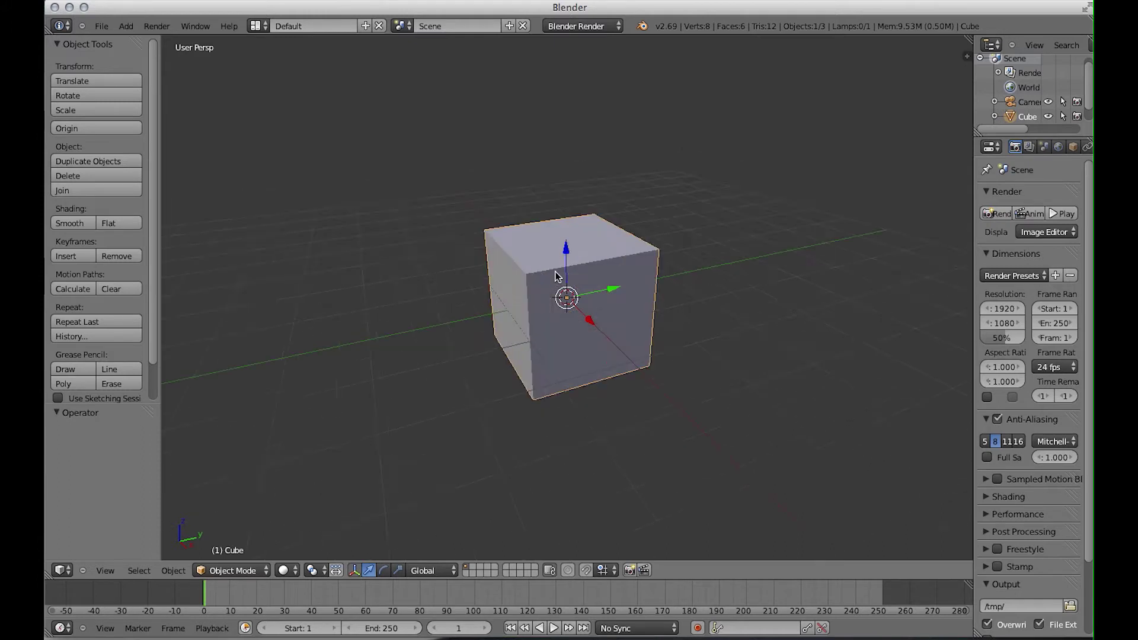
scroll(555, 276, "down", 7)
scroll(557, 276, "up", 4)
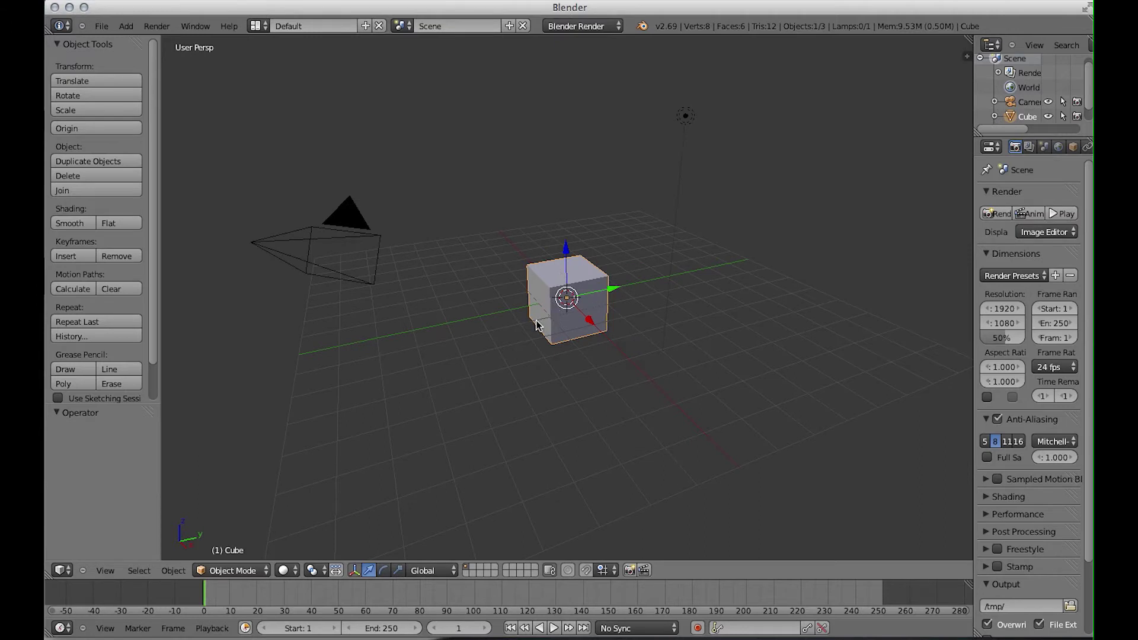
mouse_move(537, 317)
middle_mouse_down()
mouse_move(598, 326)
mouse_move(897, 302)
mouse_move(543, 346)
mouse_move(269, 313)
mouse_move(738, 334)
mouse_move(517, 332)
mouse_move(461, 319)
mouse_move(452, 339)
middle_mouse_up()
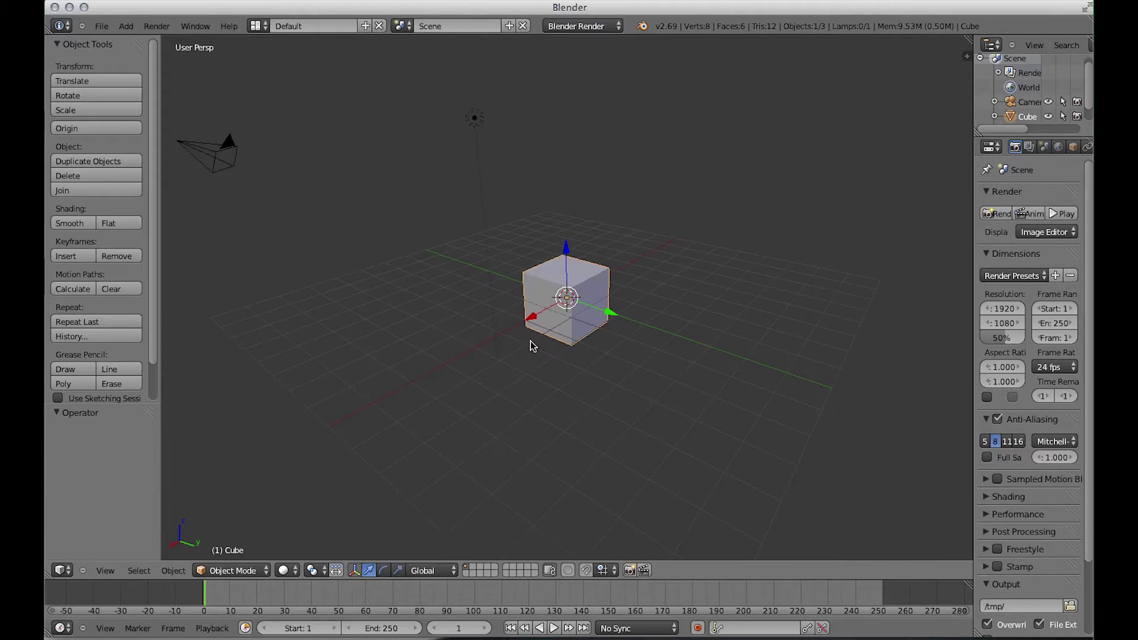
mouse_move(532, 347)
middle_mouse_down("shift")
mouse_move(546, 297)
mouse_move(478, 252)
mouse_move(447, 348)
mouse_move(648, 355)
mouse_move(585, 321)
middle_mouse_up("shift")
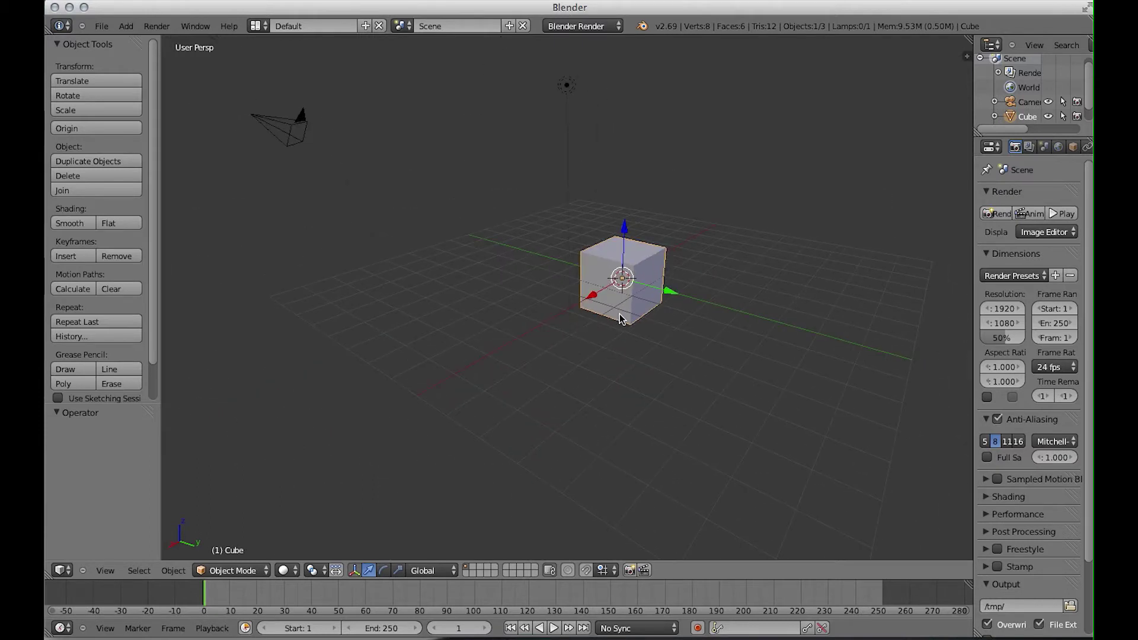
mouse_move(621, 292)
middle_mouse_down("shift")
mouse_move(543, 297)
mouse_move(604, 249)
mouse_move(584, 332)
mouse_move(550, 336)
mouse_move(714, 240)
mouse_move(529, 301)
mouse_move(596, 321)
mouse_move(445, 345)
mouse_move(599, 350)
mouse_move(604, 330)
mouse_move(562, 353)
middle_mouse_up("shift")
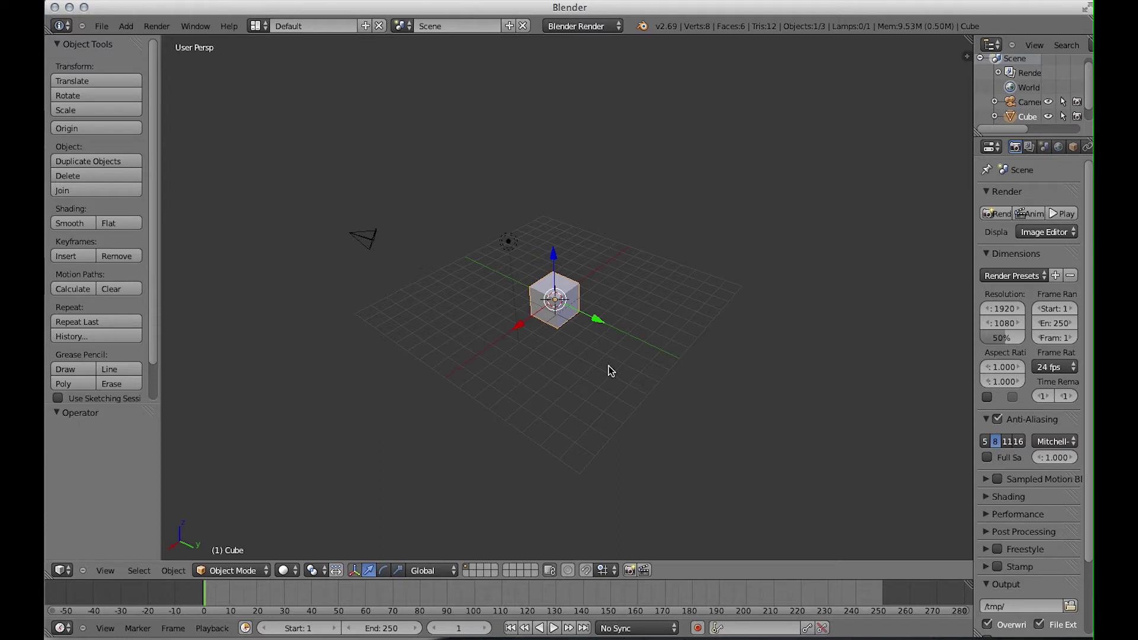
scroll(595, 332, "up", 3)
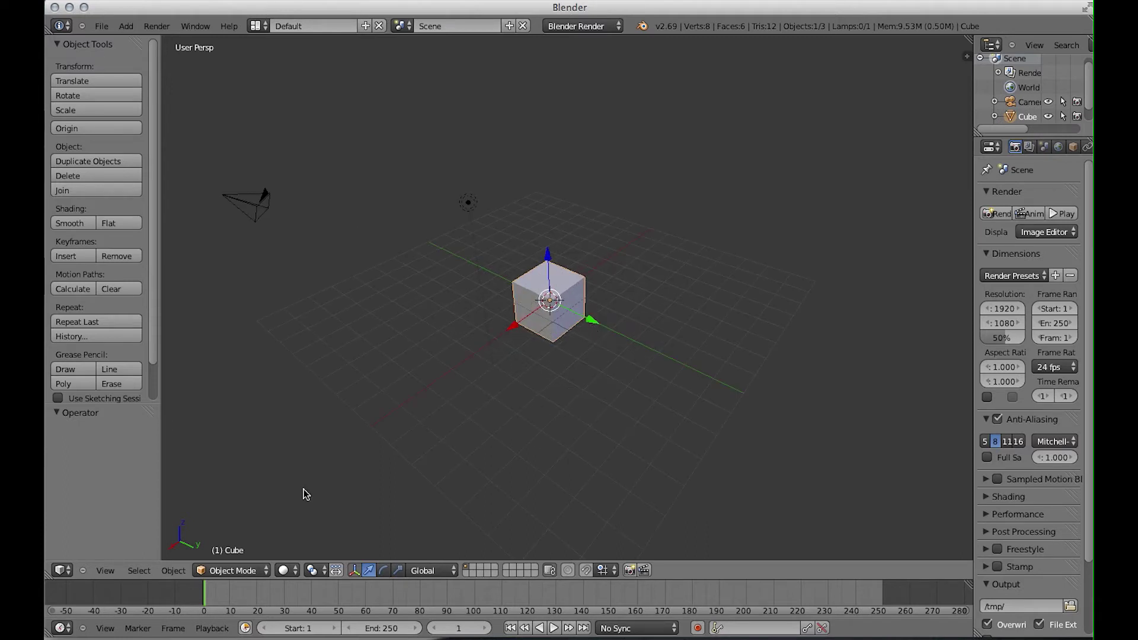
Stretch the cube tall along Z, shrink it uniformly, and raise it along Z
left_click(400, 571)
left_click_drag(549, 254, 554, 145)
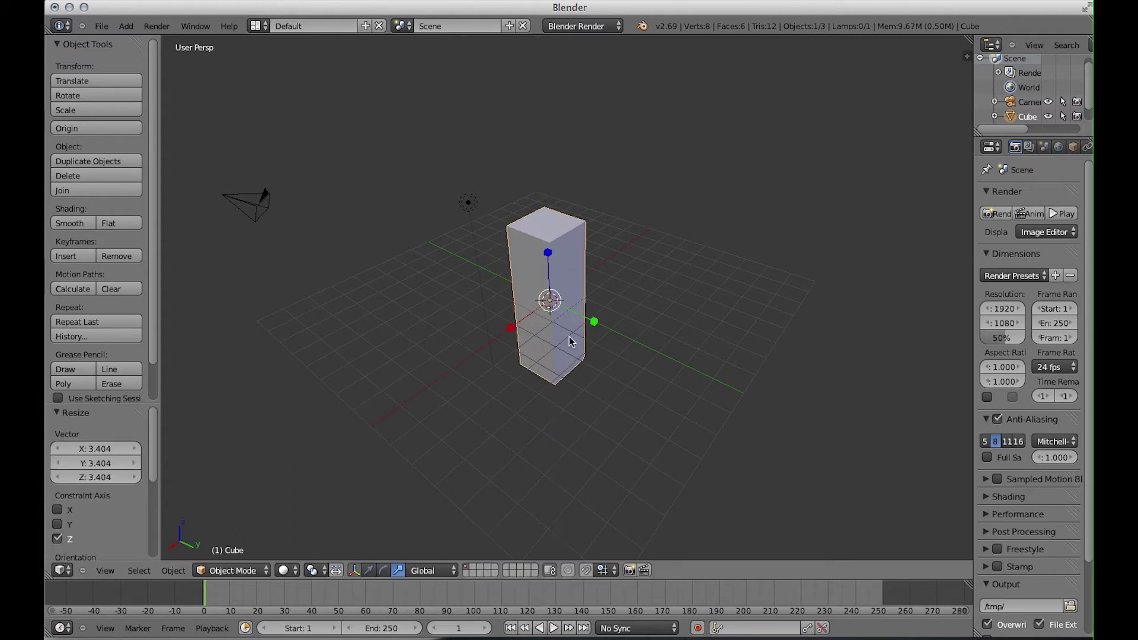
key("s")
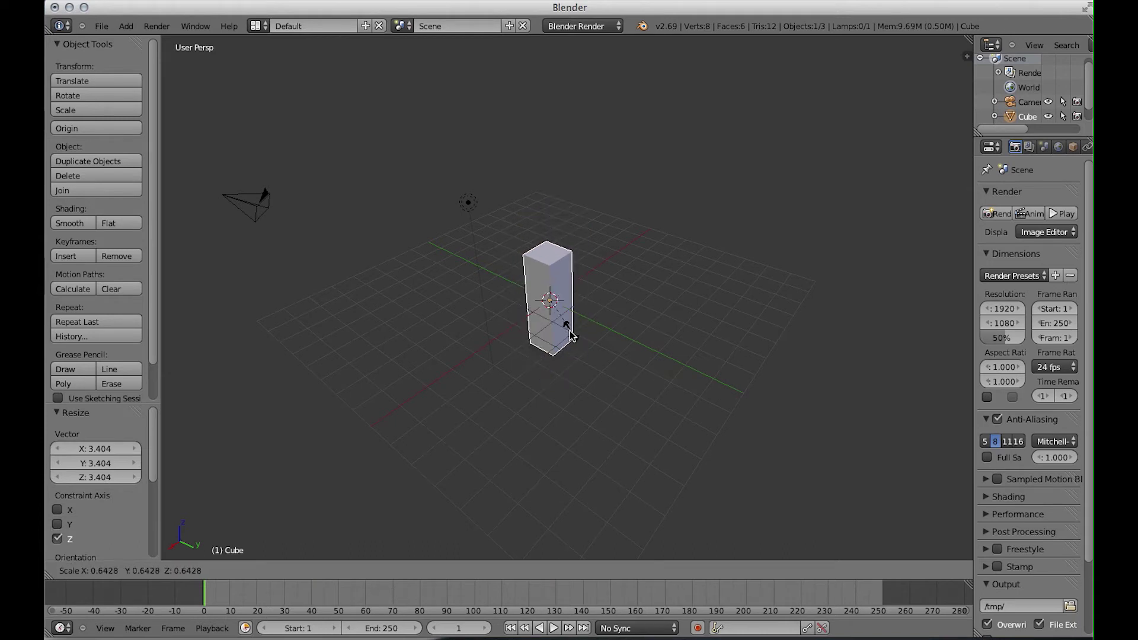
left_click(568, 328)
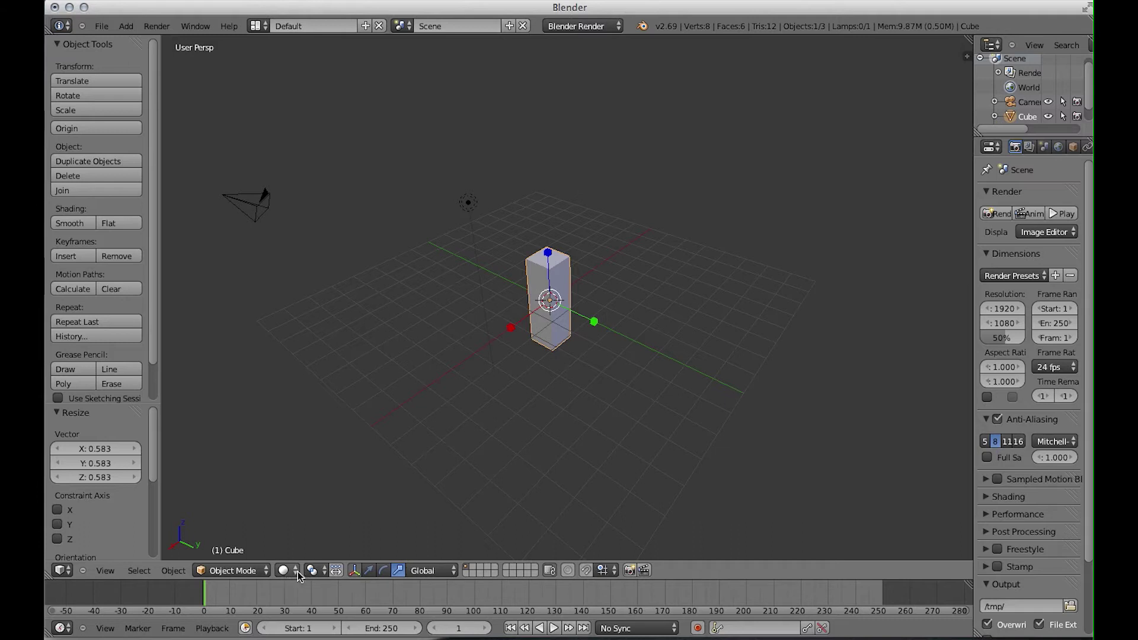
left_click(368, 570)
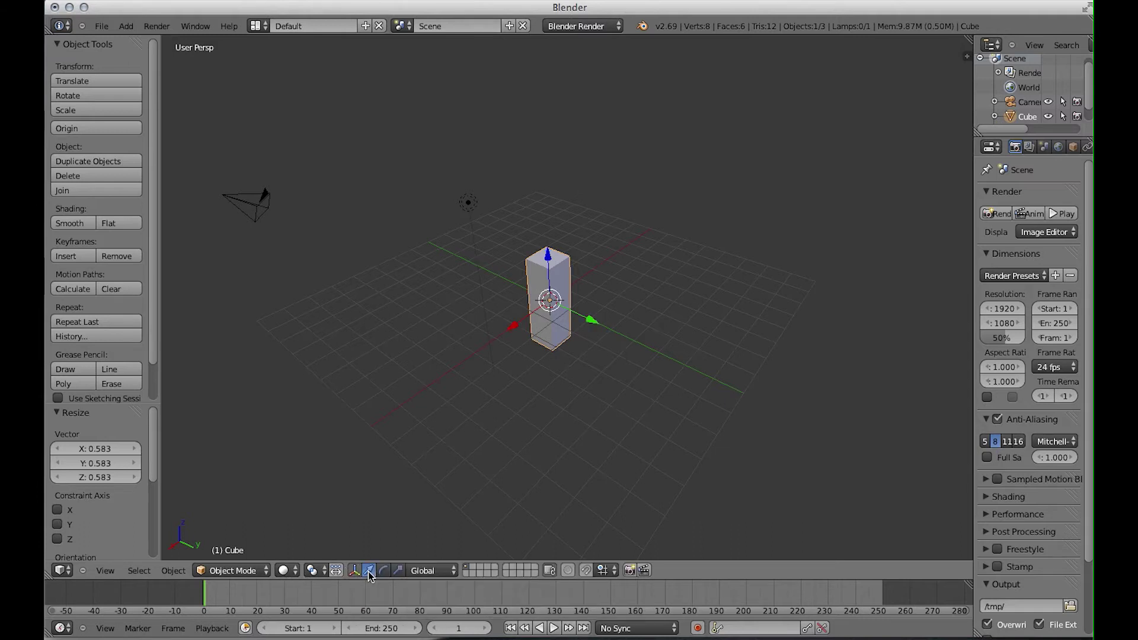
left_click_drag(549, 257, 566, 198)
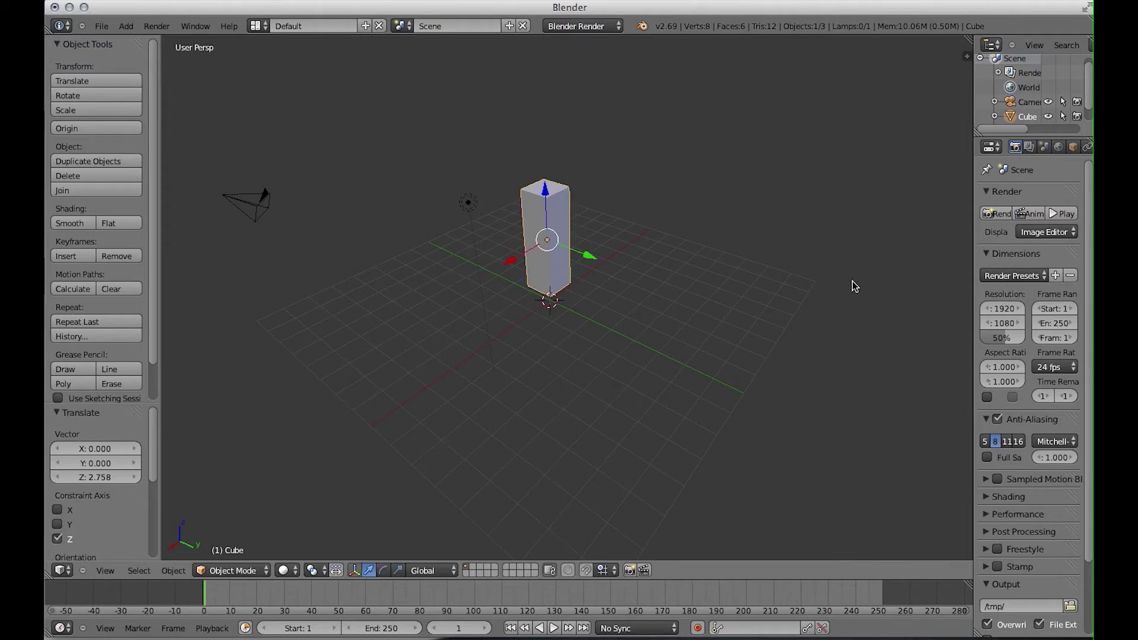
mouse_move(974, 244)
left_mouse_down()
mouse_move(887, 250)
mouse_move(930, 250)
left_mouse_up()
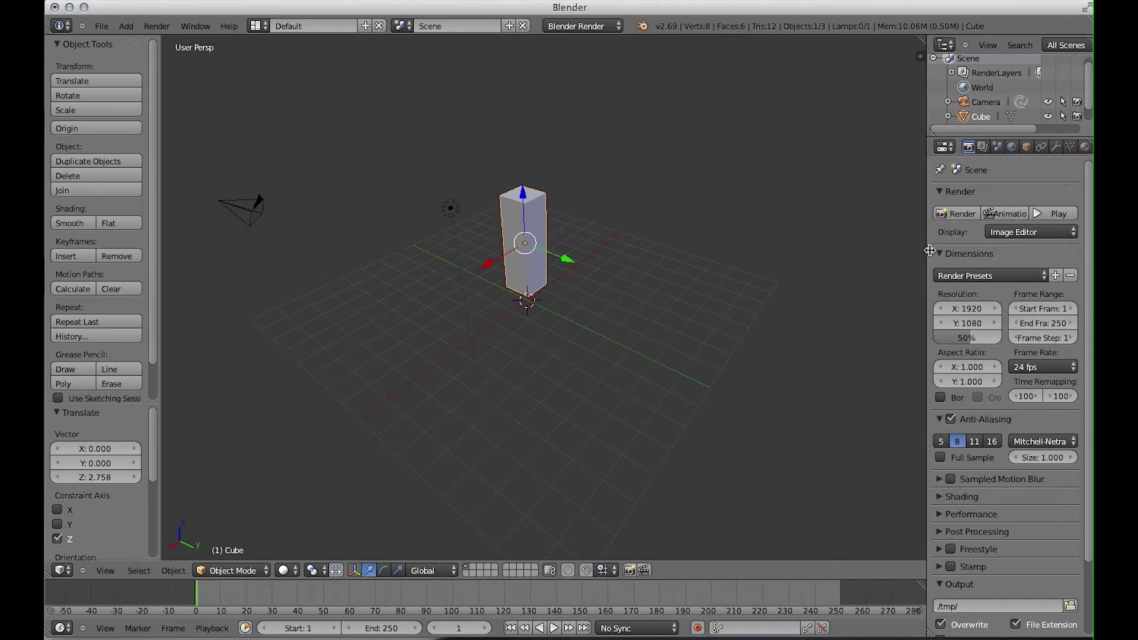
Set the render engine to Blender Game with GLSL shading and Texture viewport shading
left_click(597, 30)
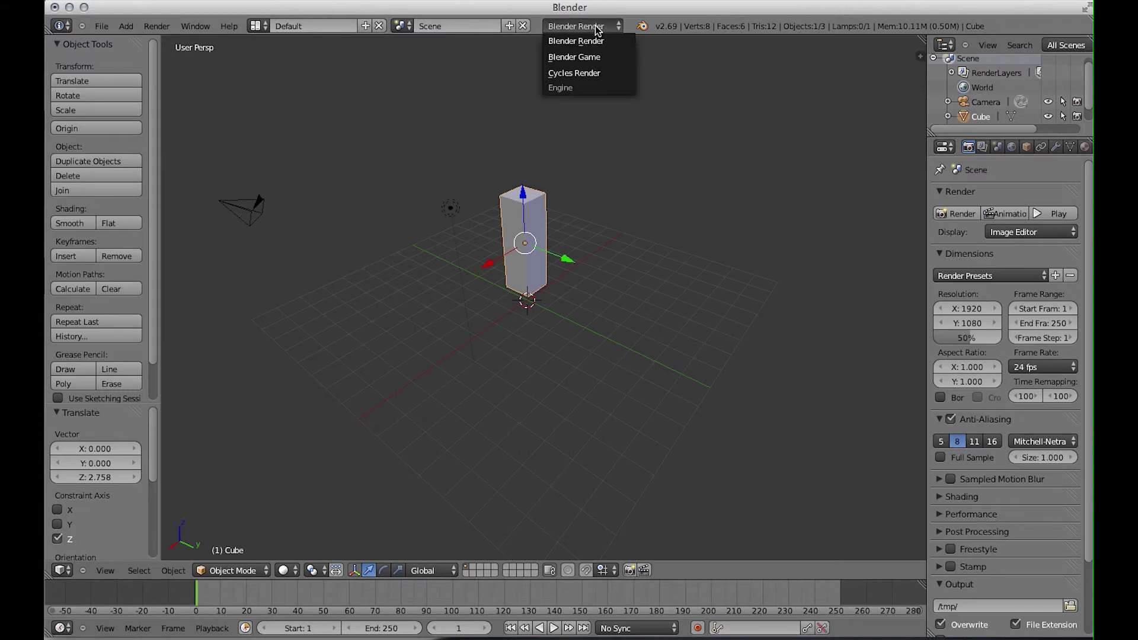
left_click(595, 58)
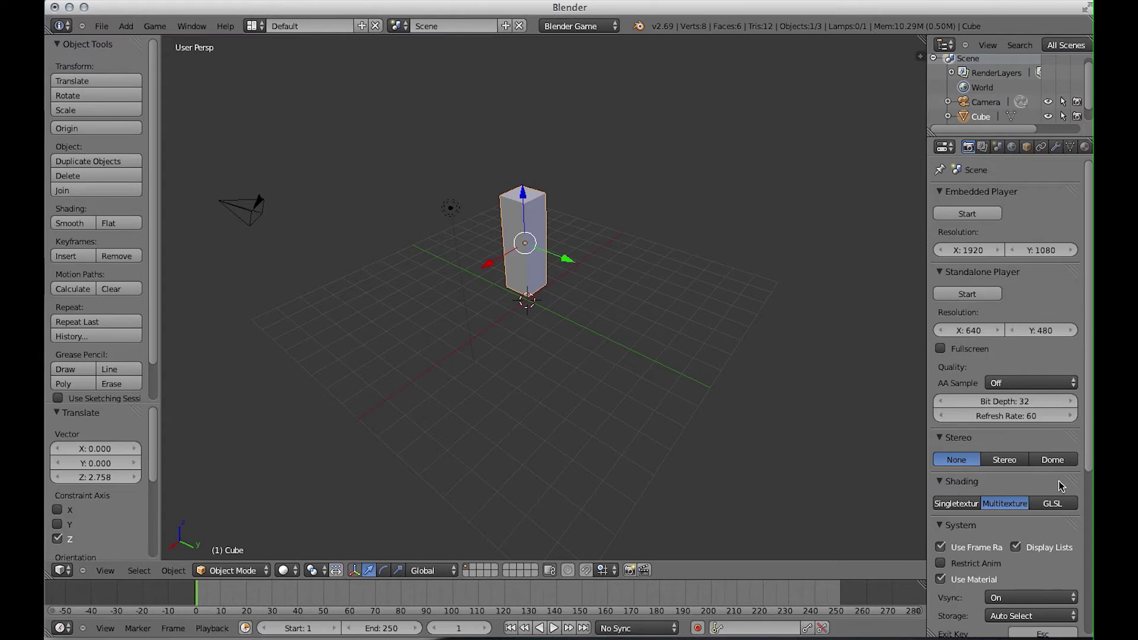
left_click(1054, 506)
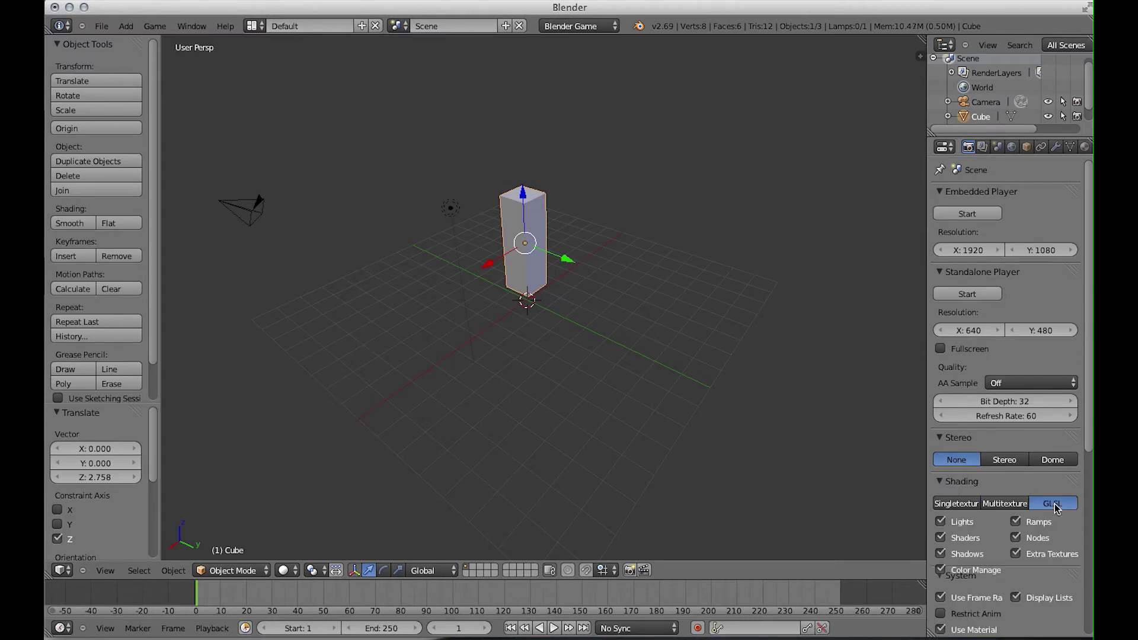
left_click(294, 572)
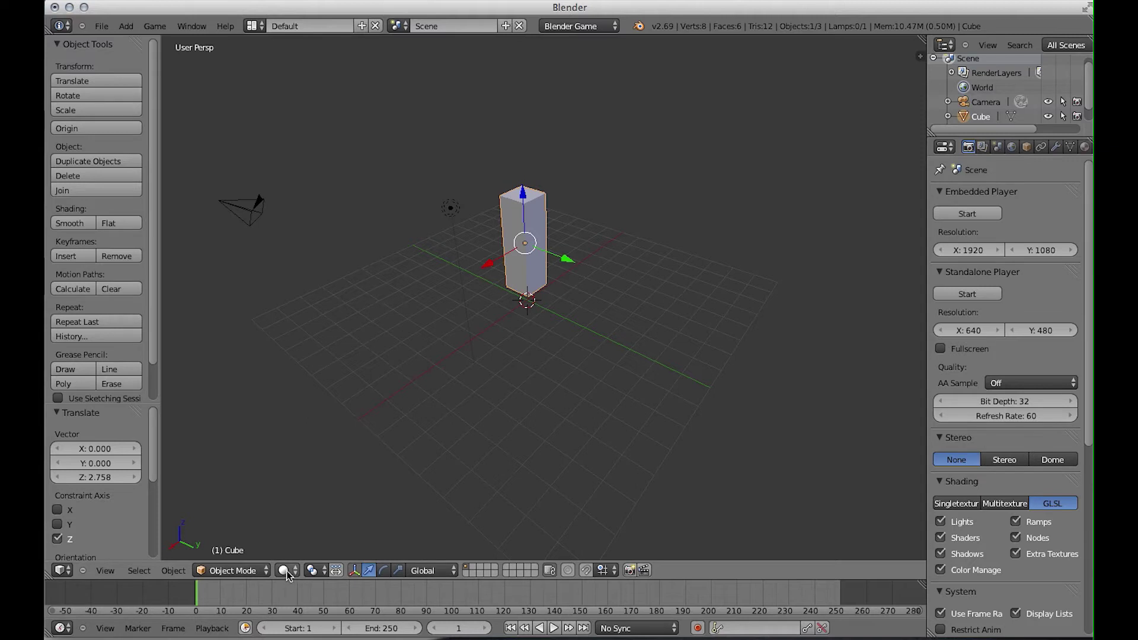
left_click(295, 572)
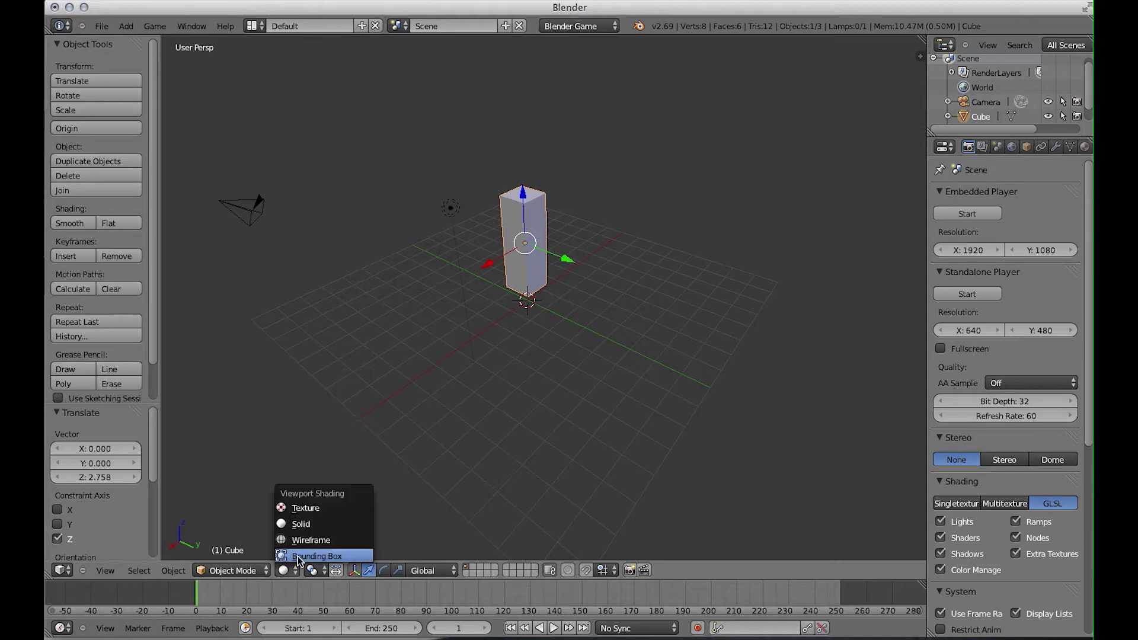
left_click(302, 513)
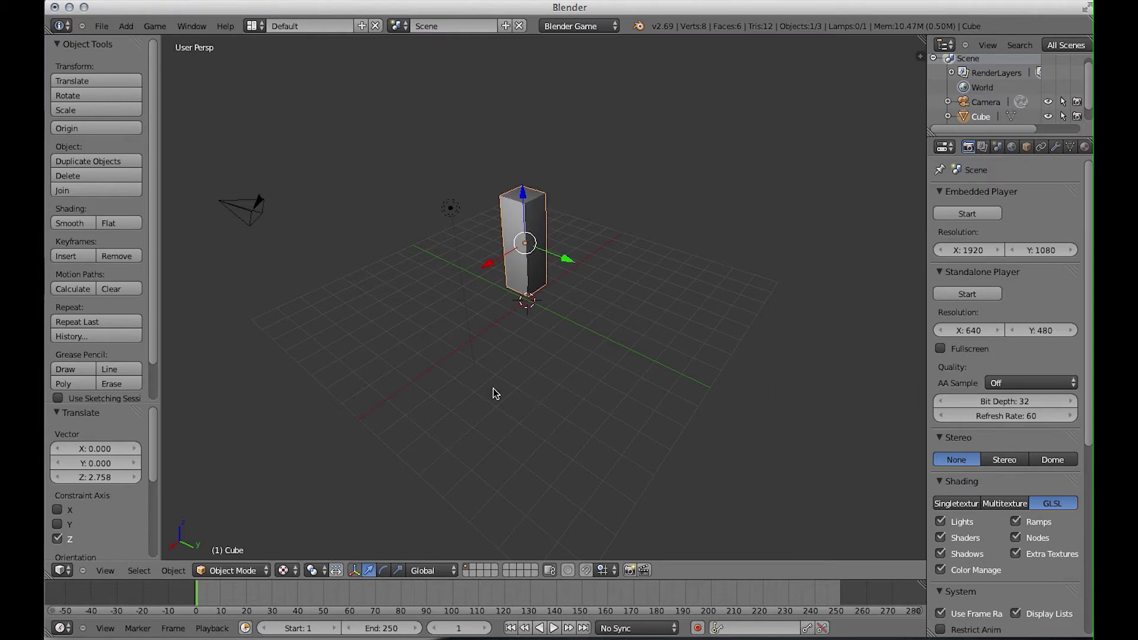
mouse_move(493, 389)
middle_mouse_down()
mouse_move(503, 372)
mouse_move(479, 385)
middle_mouse_up()
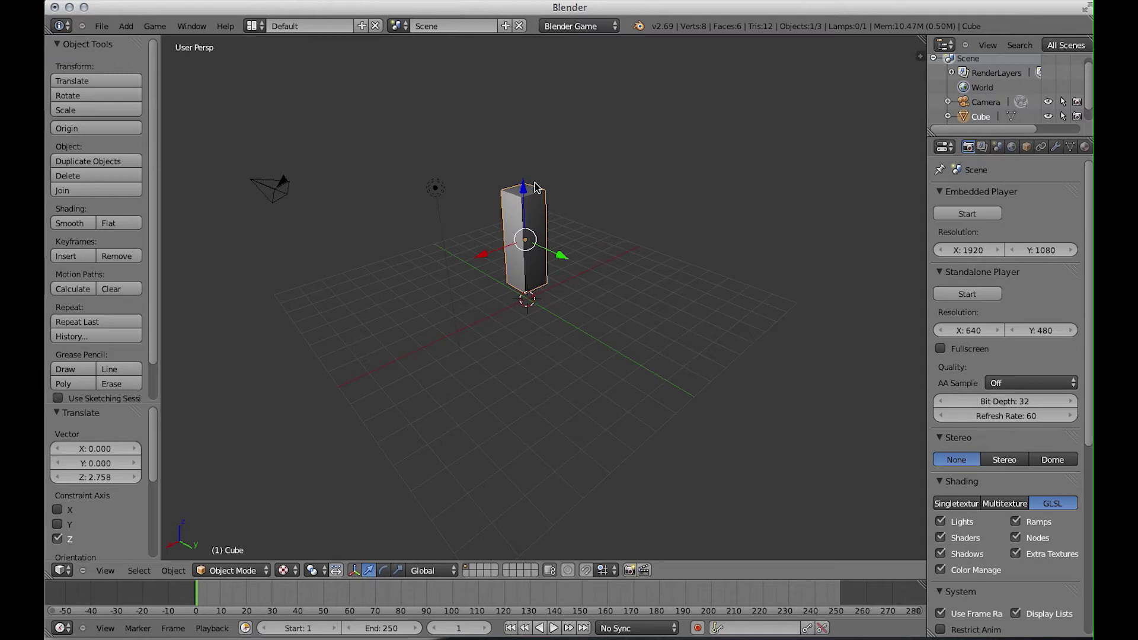
Rename the Cube object to 'player' and briefly preview the game with P
left_click(1027, 147)
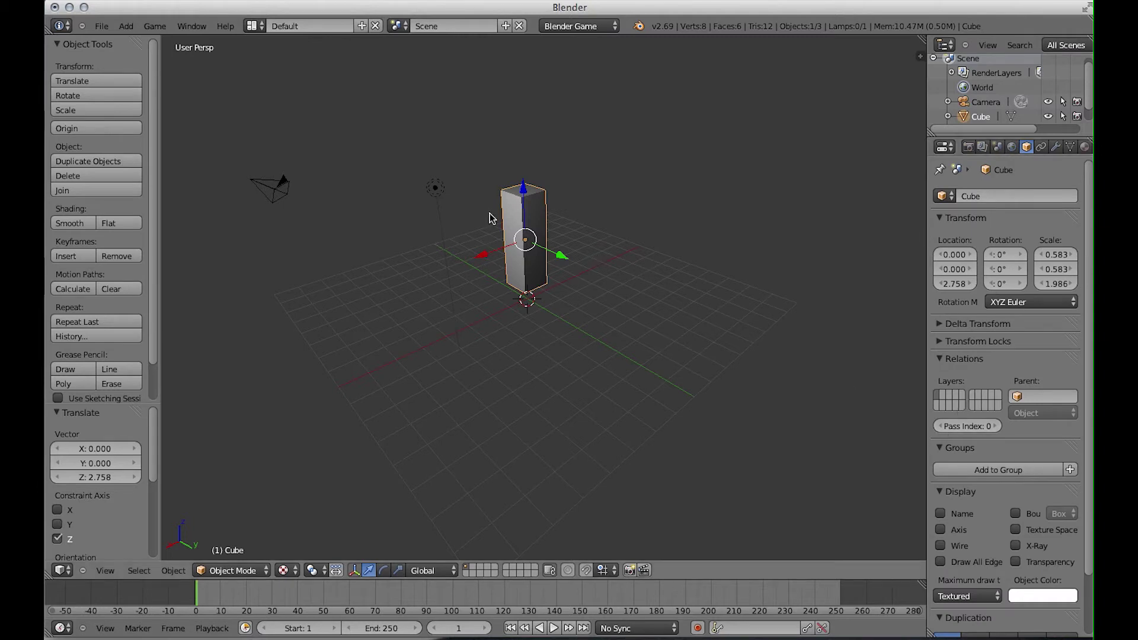
left_click(1007, 196)
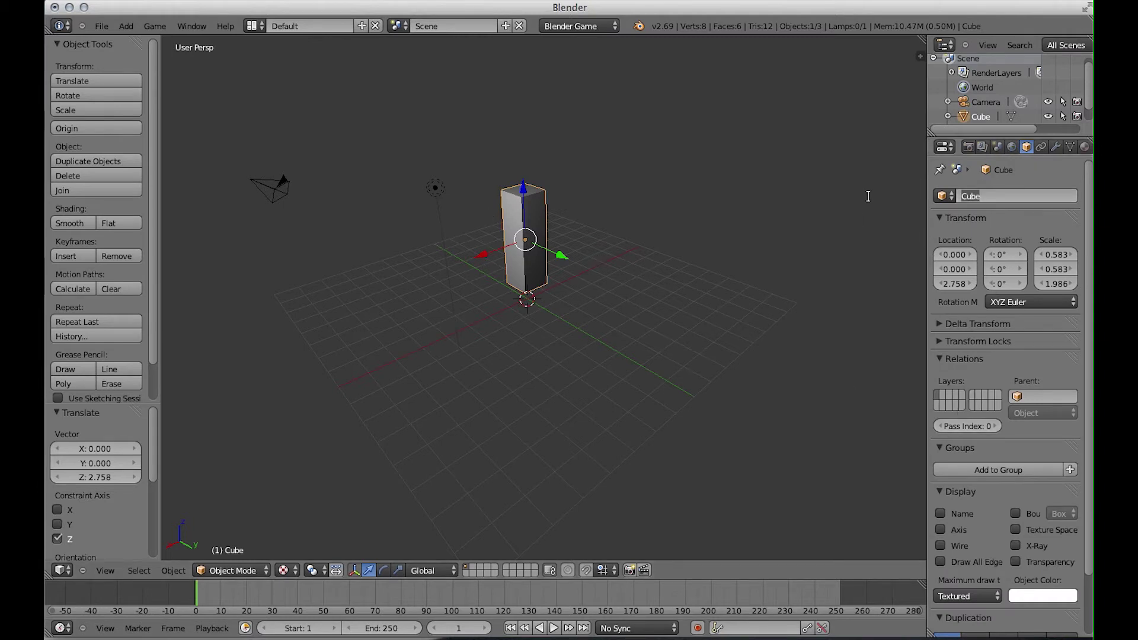
type("player")
key("Return")
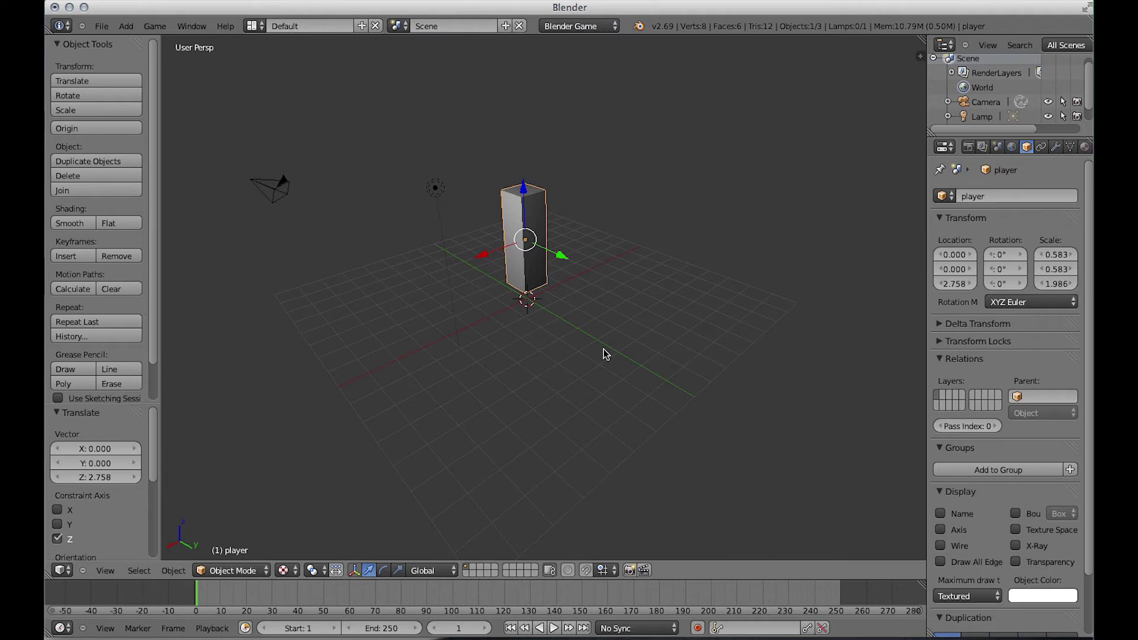
key("p")
key("Escape")
Add a plane and scale it up to about 13.99
left_click(127, 32)
mouse_move(139, 40)
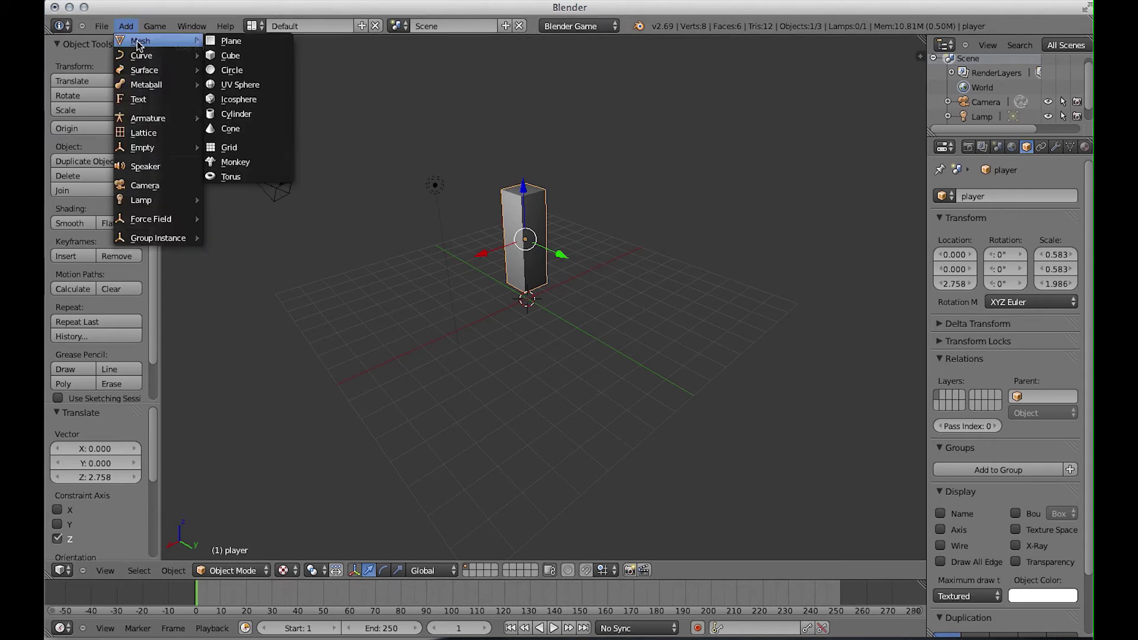
left_click(231, 41)
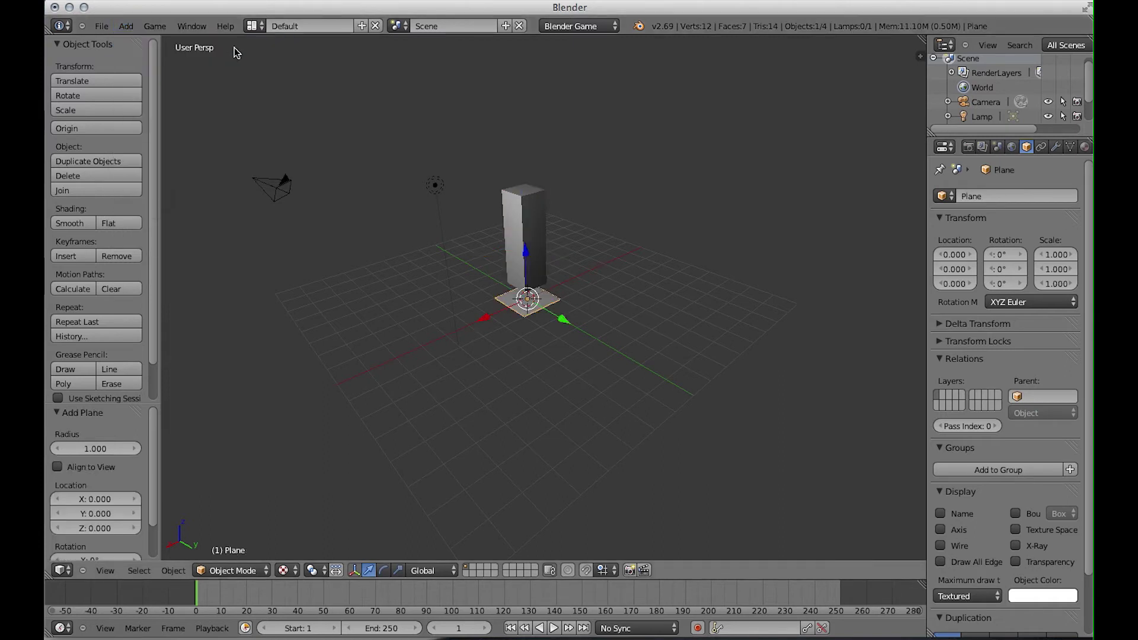
scroll(554, 329, "up", 3)
scroll(553, 329, "down", 5)
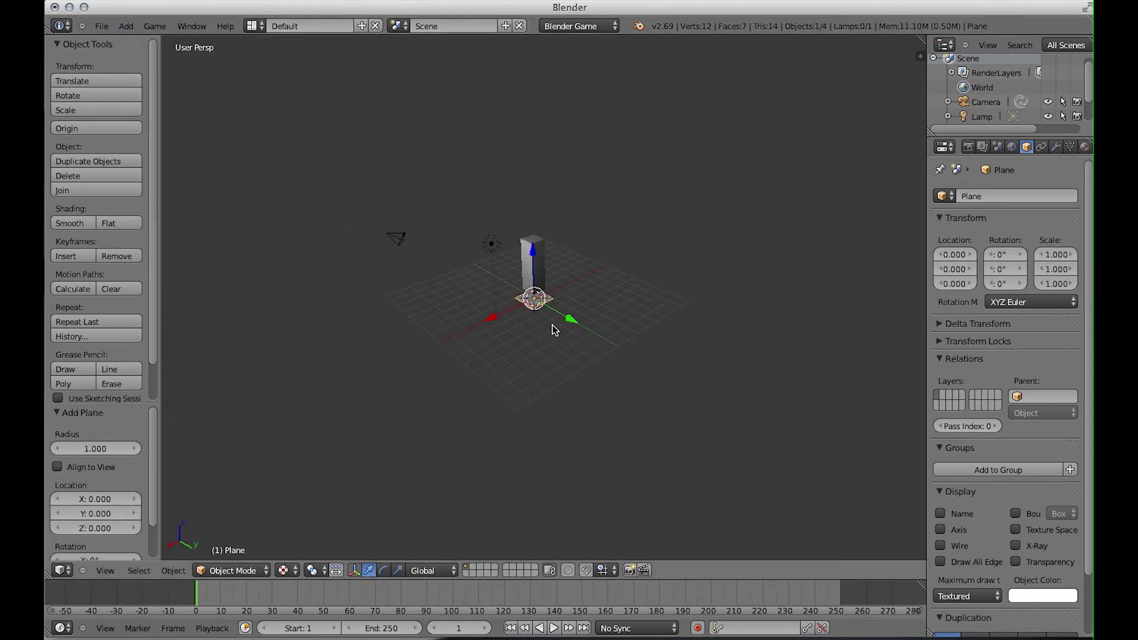
key("s")
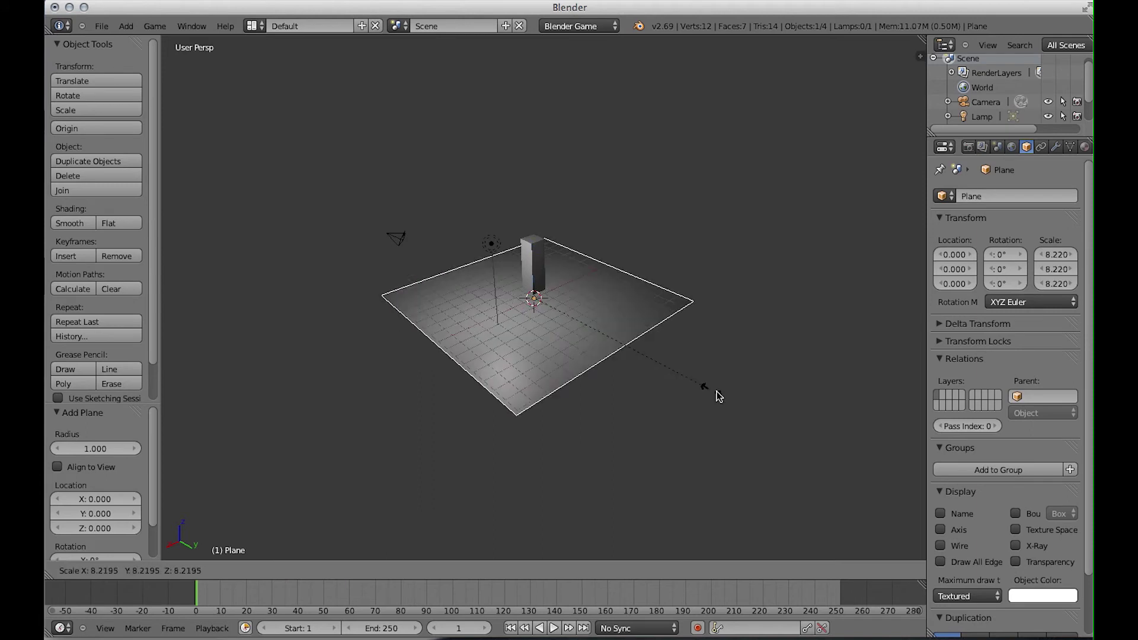
left_click(839, 451)
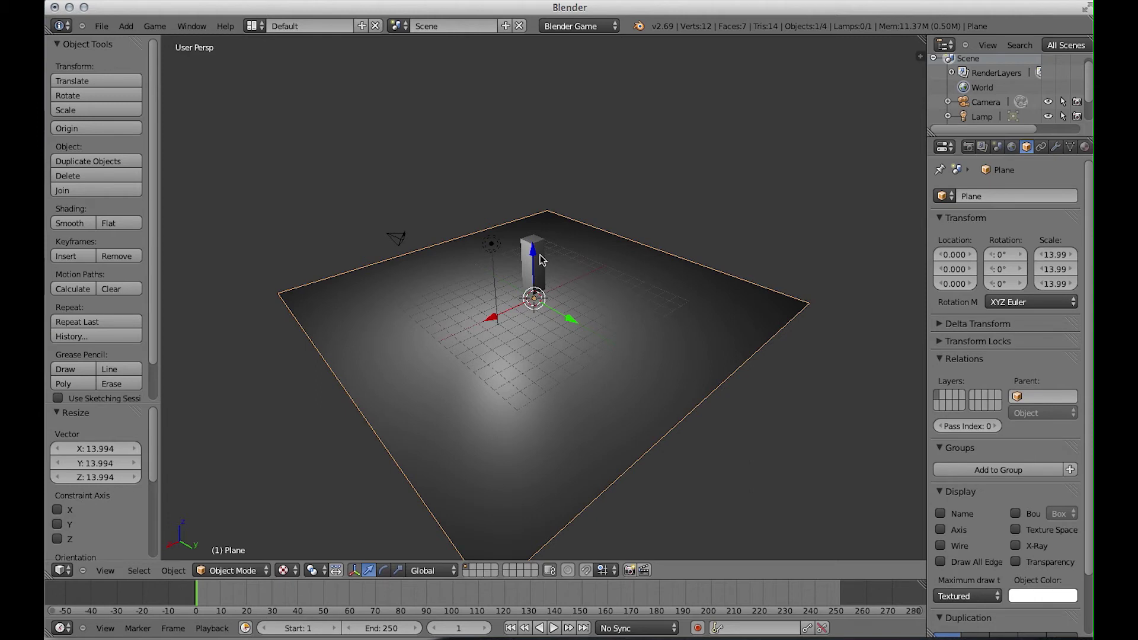
Rename the plane object to 'floor'
left_click(1006, 197)
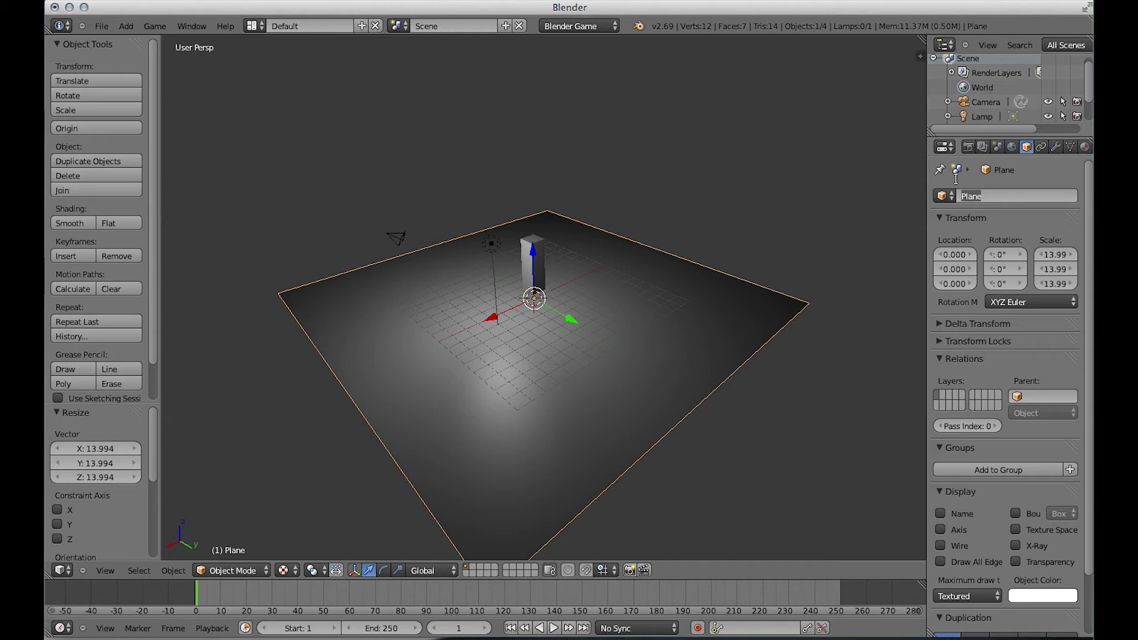
type("floor")
key("Return")
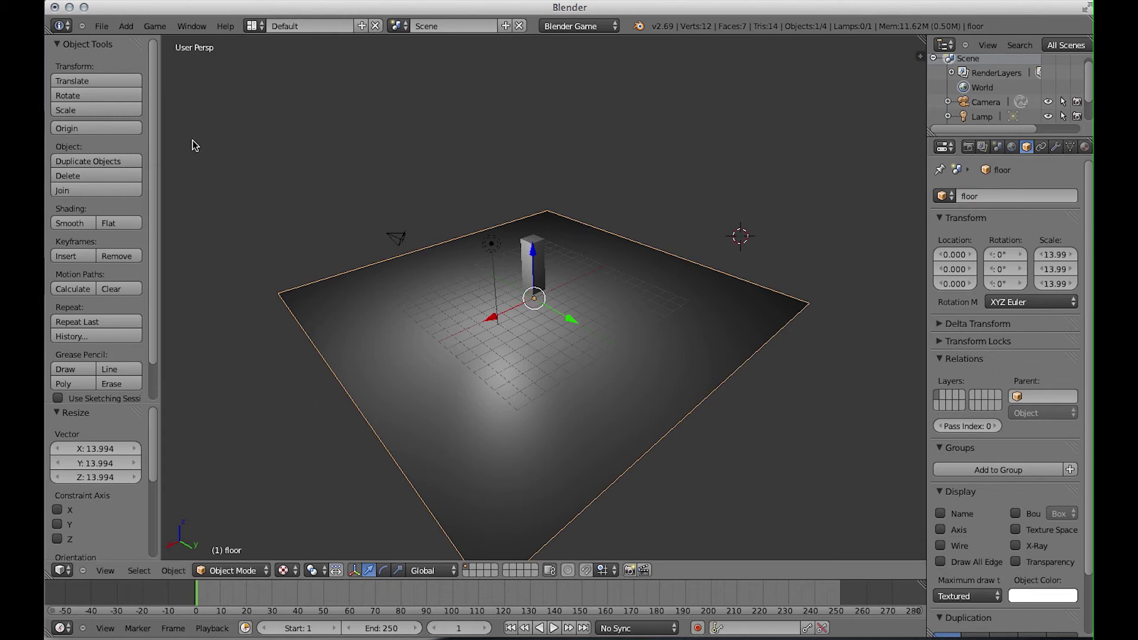
left_click(127, 28)
mouse_move(140, 41)
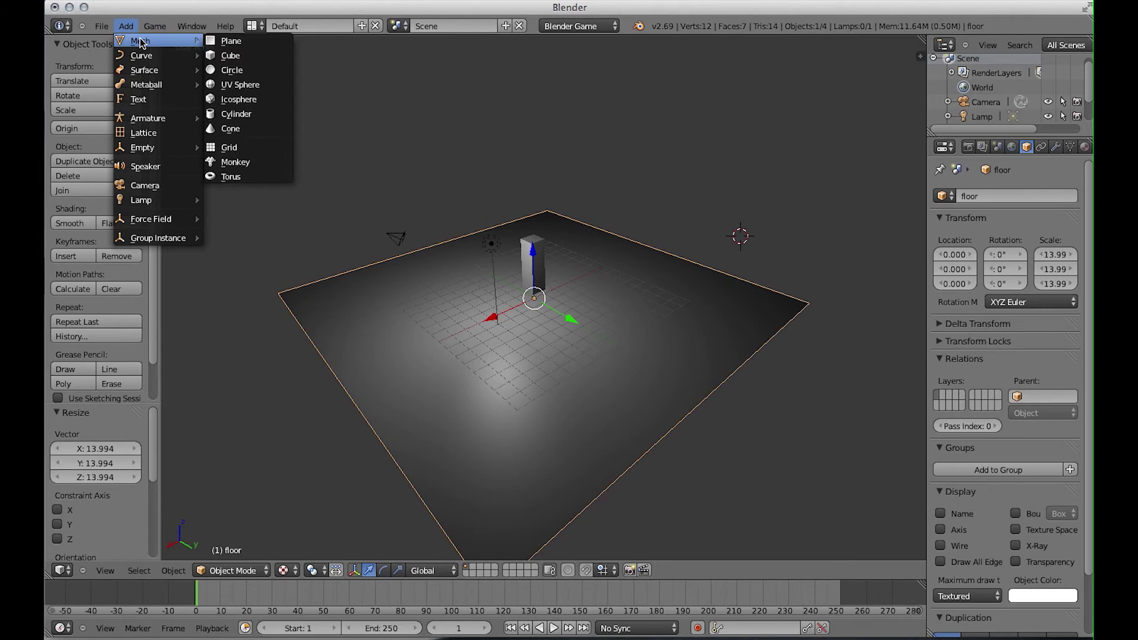
Add a UV sphere, centre it, shrink it to about 0.467, and lift it along Z
left_click(225, 84)
mouse_move(726, 252)
left_mouse_down()
mouse_move(594, 290)
mouse_move(594, 353)
left_mouse_up()
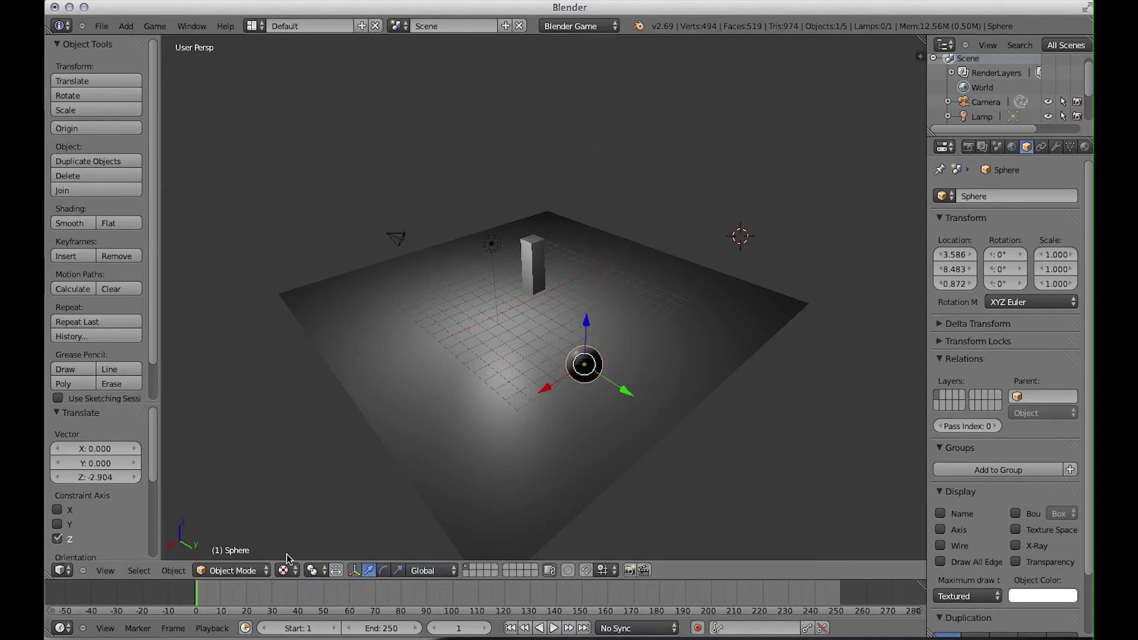
key("s")
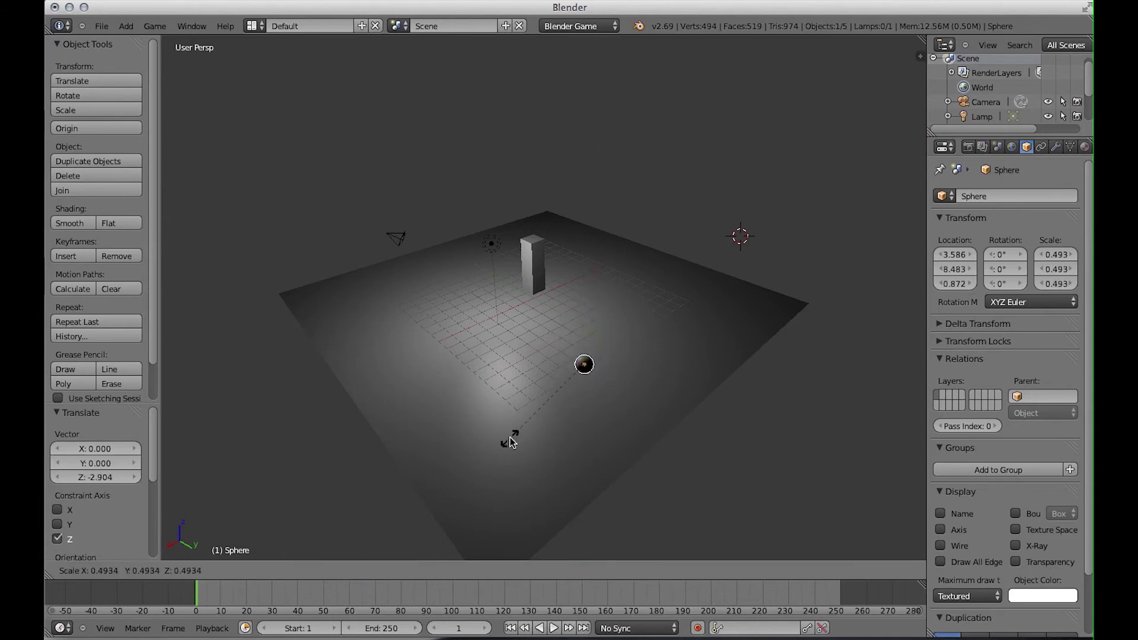
left_click(516, 440)
left_click(785, 410)
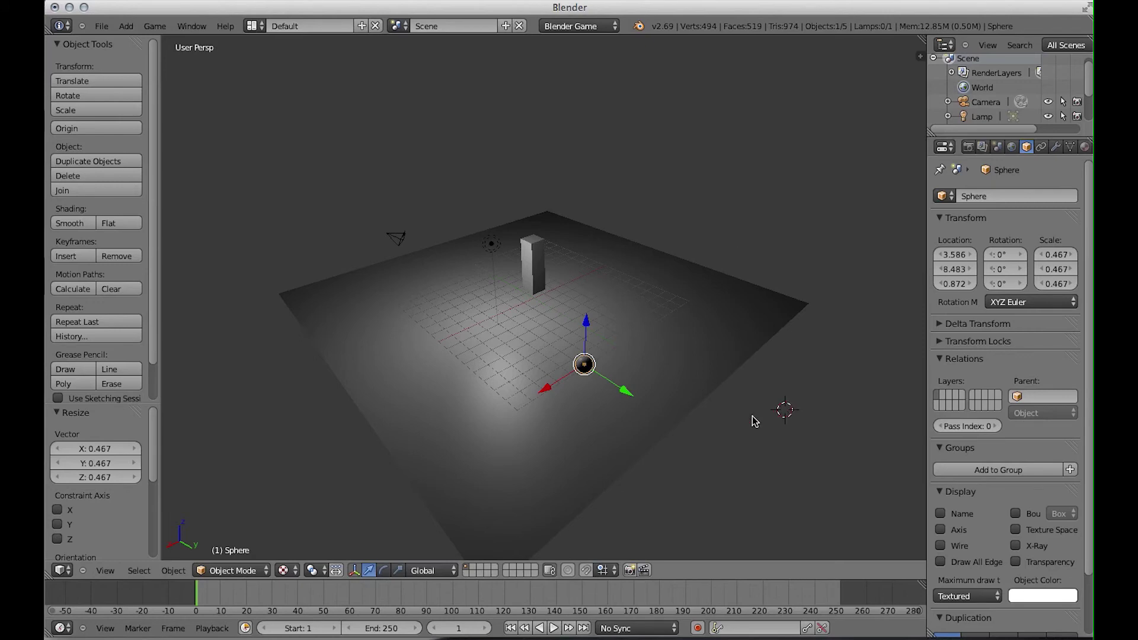
mouse_move(631, 440)
middle_mouse_down()
mouse_move(569, 412)
mouse_move(543, 384)
mouse_move(572, 399)
middle_mouse_up()
left_click_drag(488, 267, 493, 244)
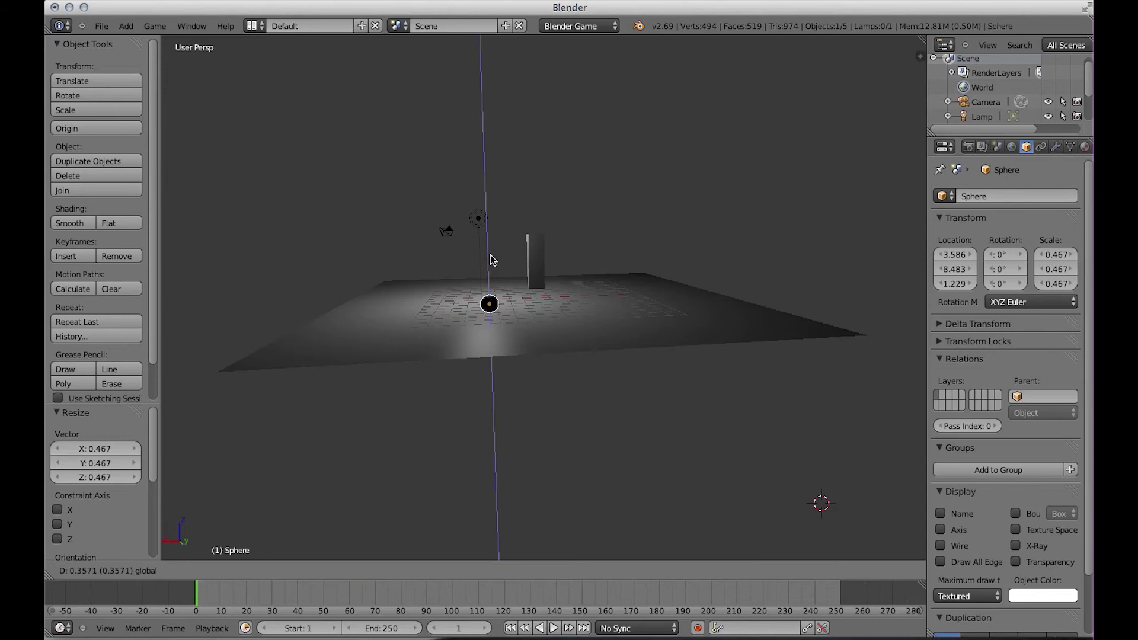
mouse_move(493, 244)
middle_mouse_down()
mouse_move(542, 345)
mouse_move(652, 361)
mouse_move(824, 353)
mouse_move(602, 363)
mouse_move(614, 371)
middle_mouse_up()
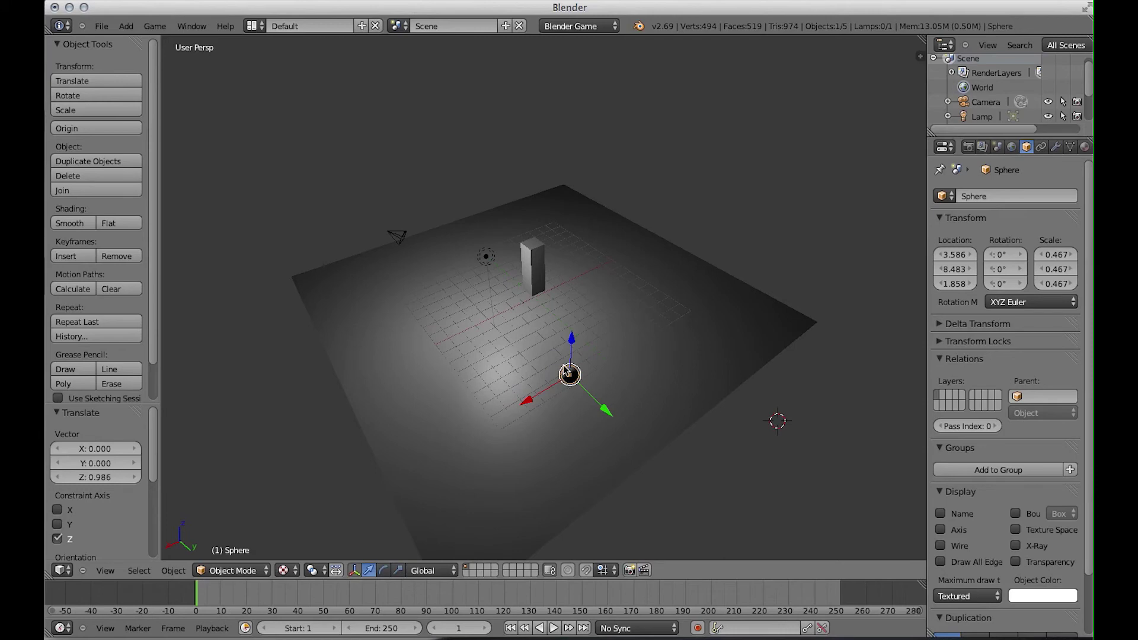
left_click(126, 26)
mouse_move(142, 41)
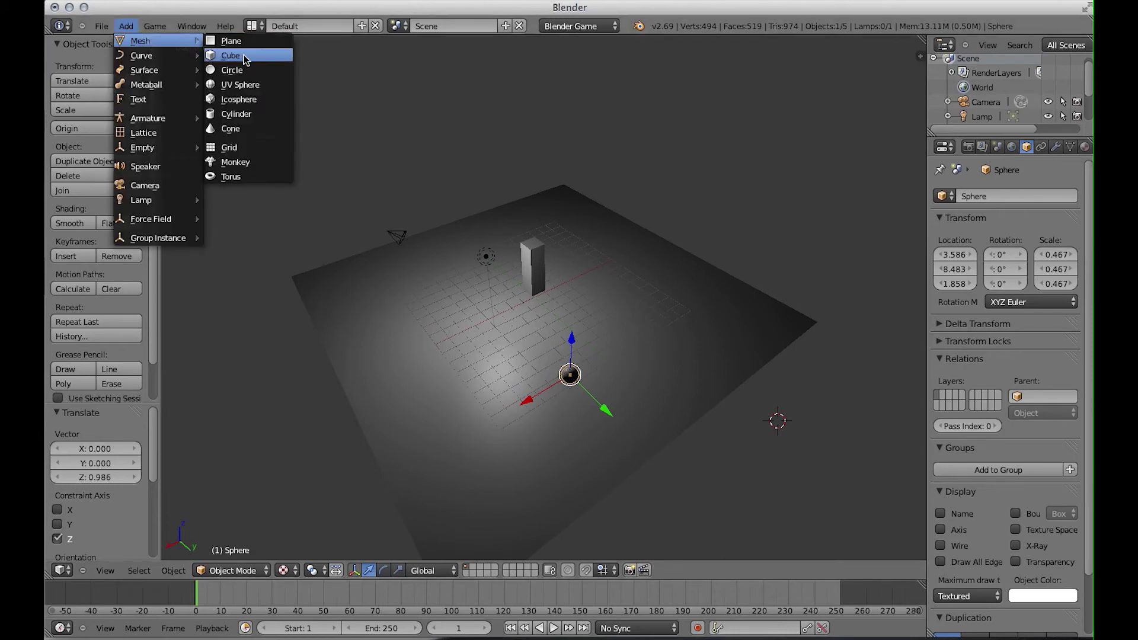
Add a cube and move it along Y, then up along Z
left_click(244, 55)
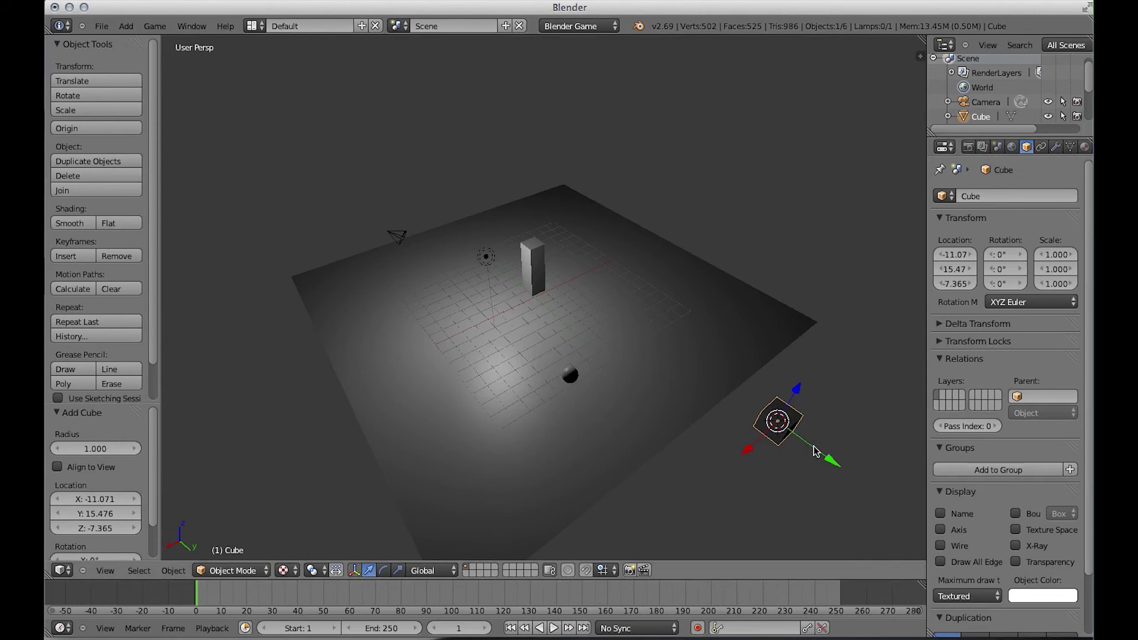
key("g")
key("y")
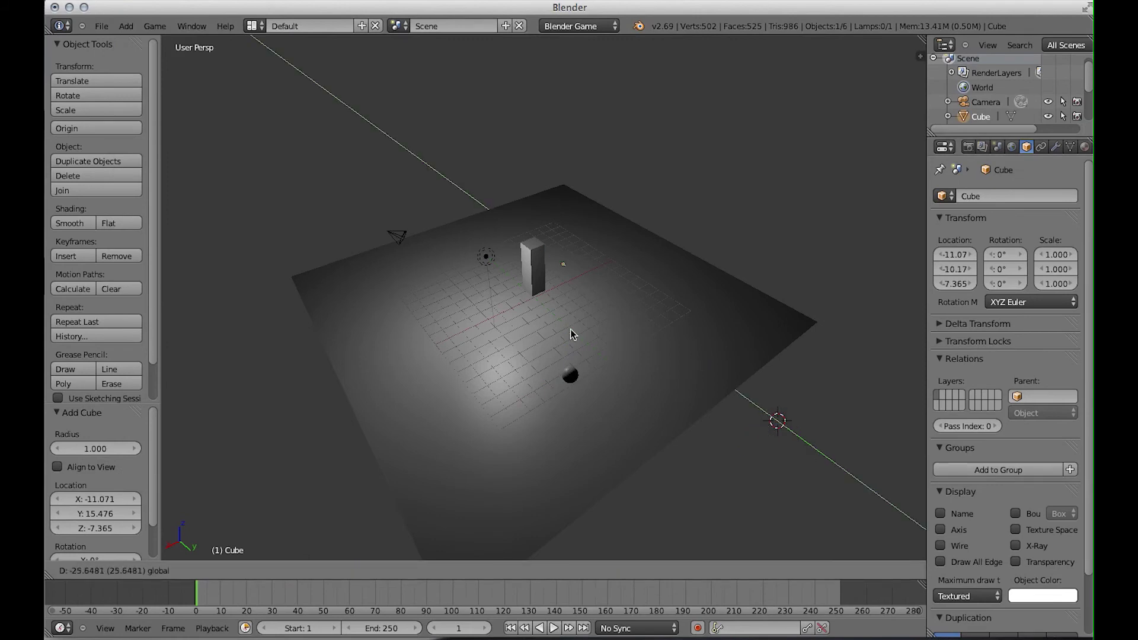
left_click(570, 329)
key("g")
key("z")
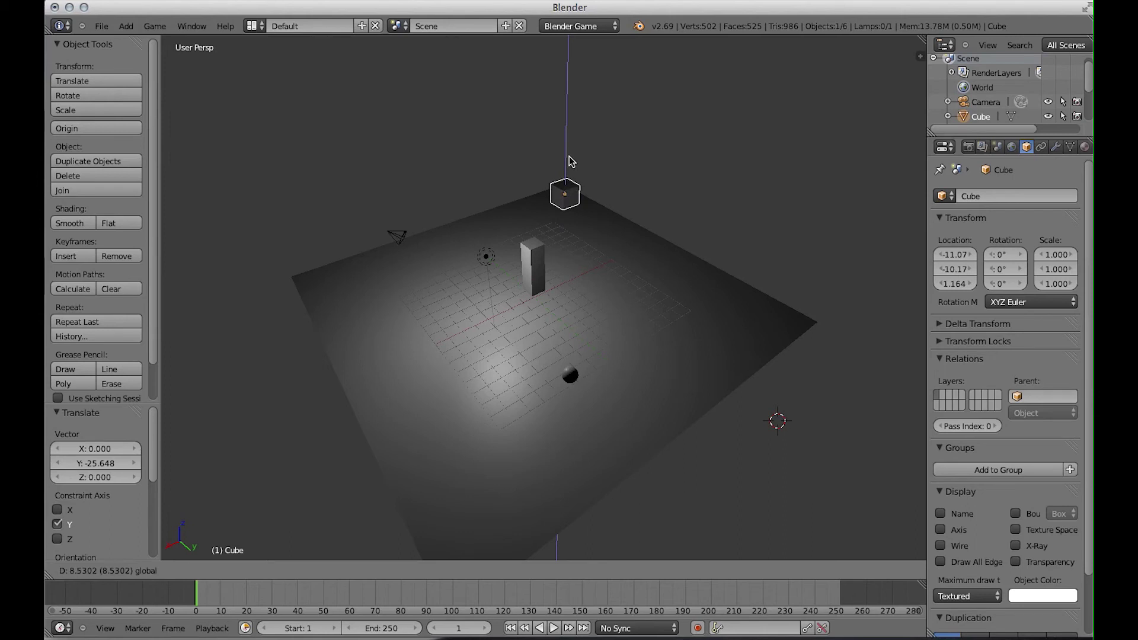
left_click(570, 162)
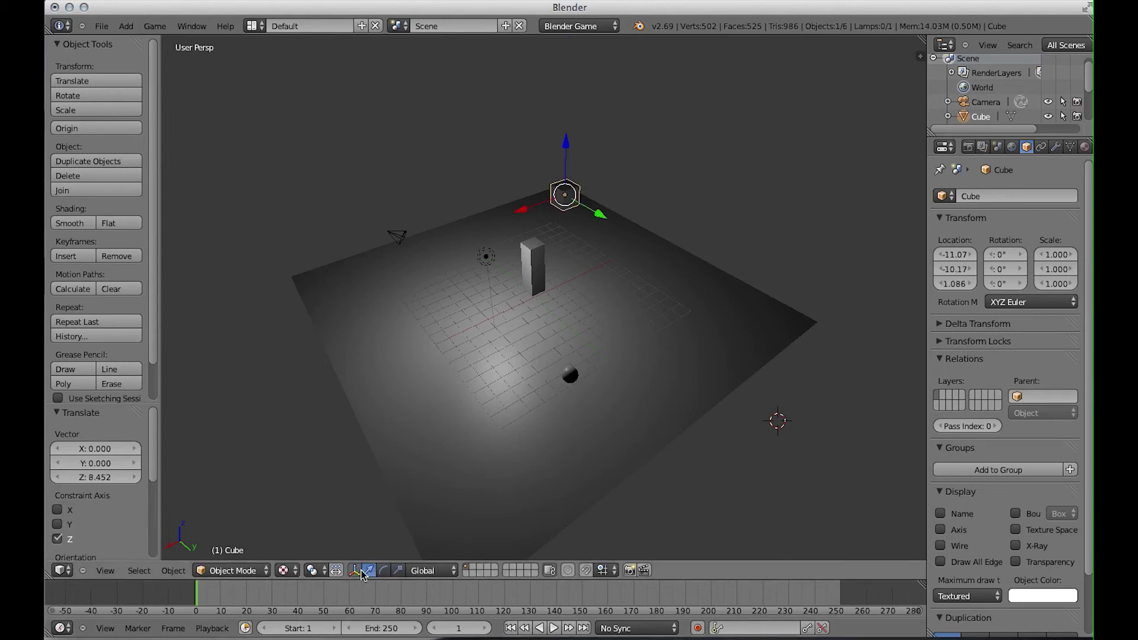
Scale the cube to X 0.324, Y 1.82, Z 3.366 and lift it higher along Z
left_click(398, 571)
key("s")
key("x")
left_click(568, 200)
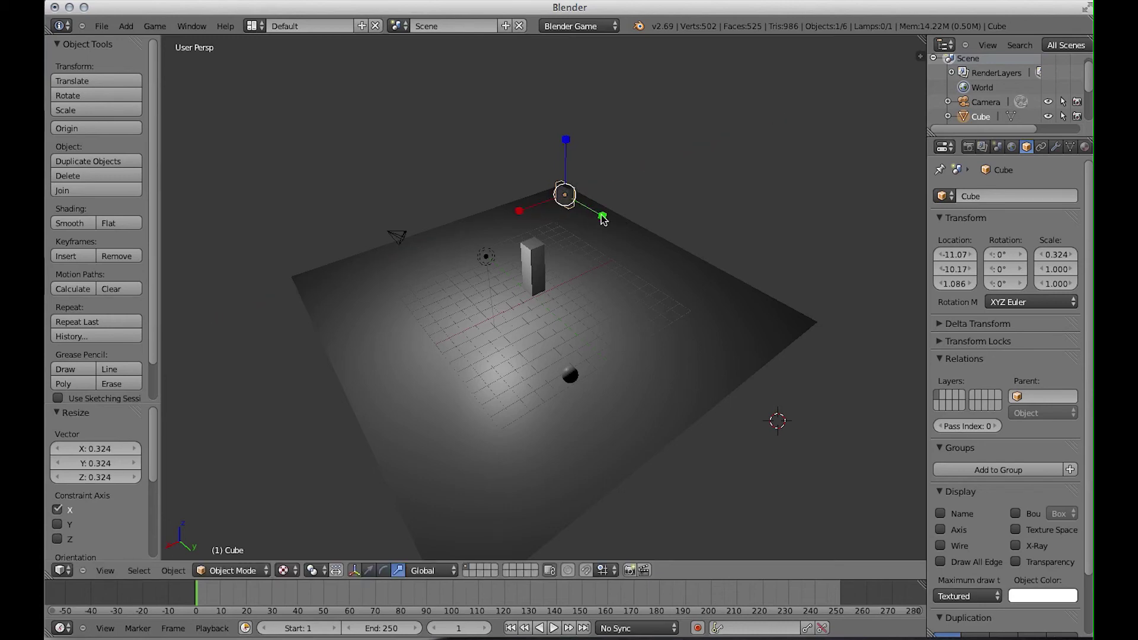
key("s")
key("y")
left_click(630, 237)
left_click_drag(567, 142, 578, 97)
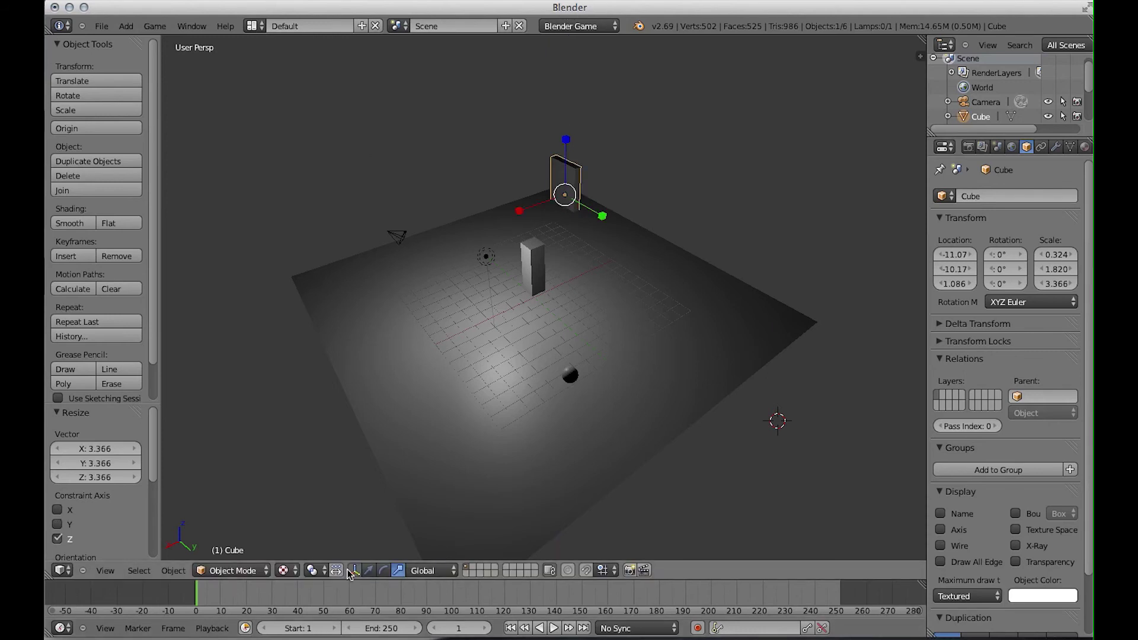
left_click(368, 570)
left_click_drag(567, 144, 575, 119)
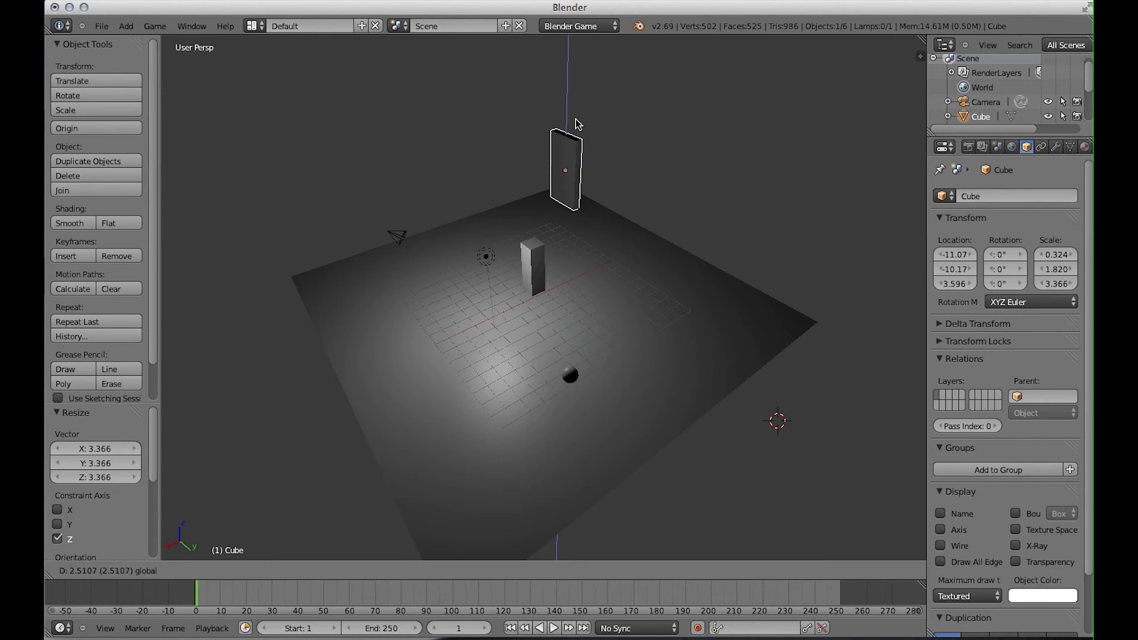
left_click(689, 221)
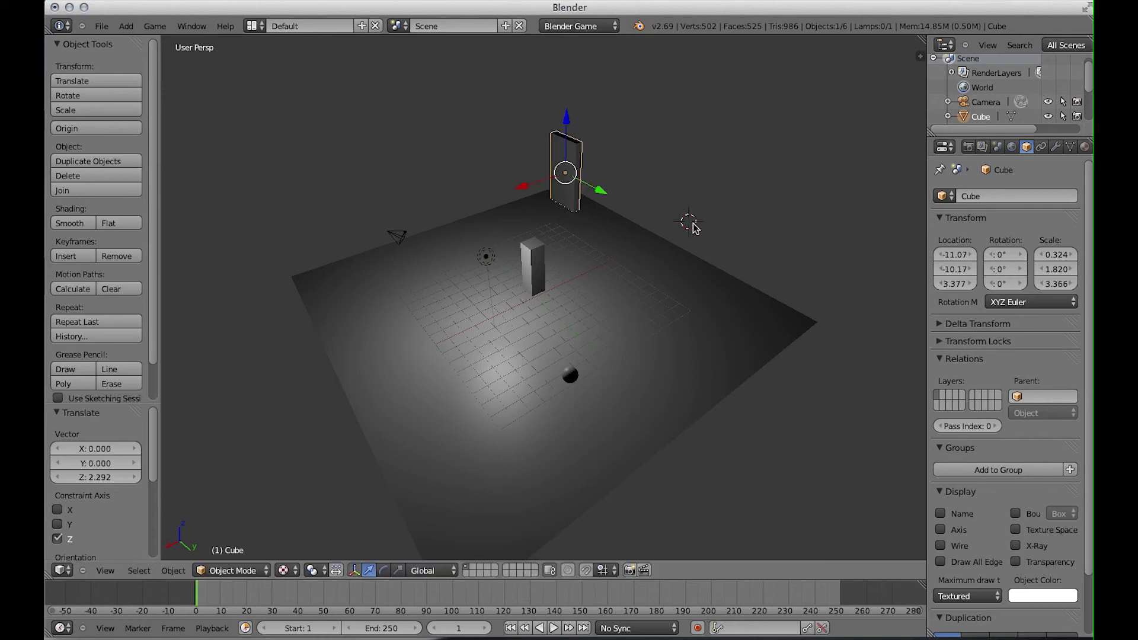
middle_click_drag(702, 304, 697, 295)
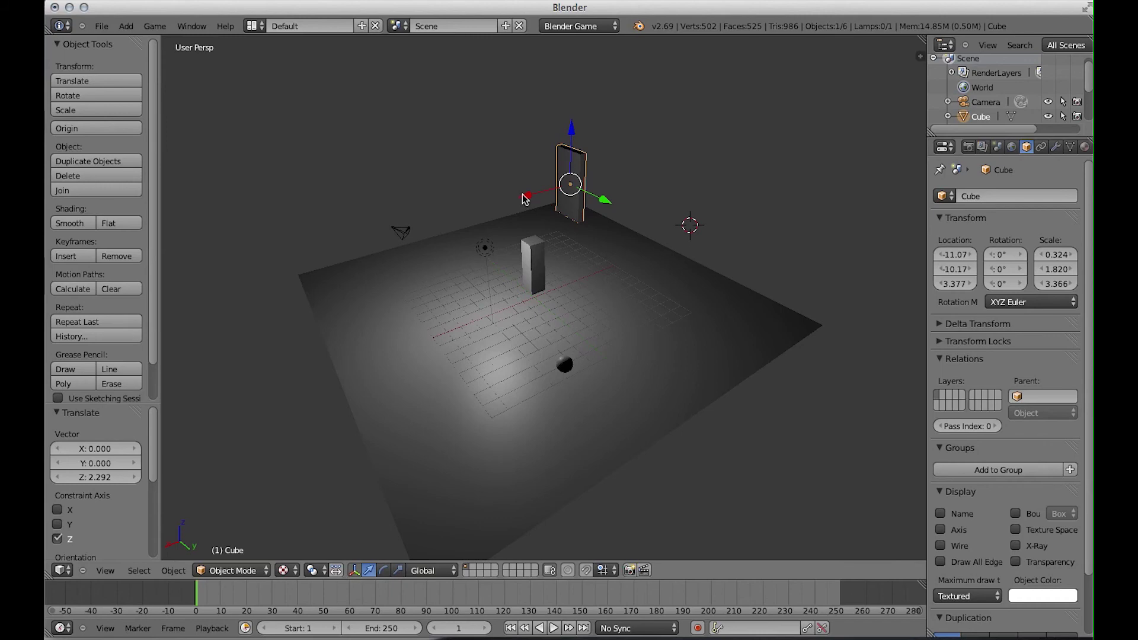
Rename the tall box object to 'goal'
left_click(980, 195)
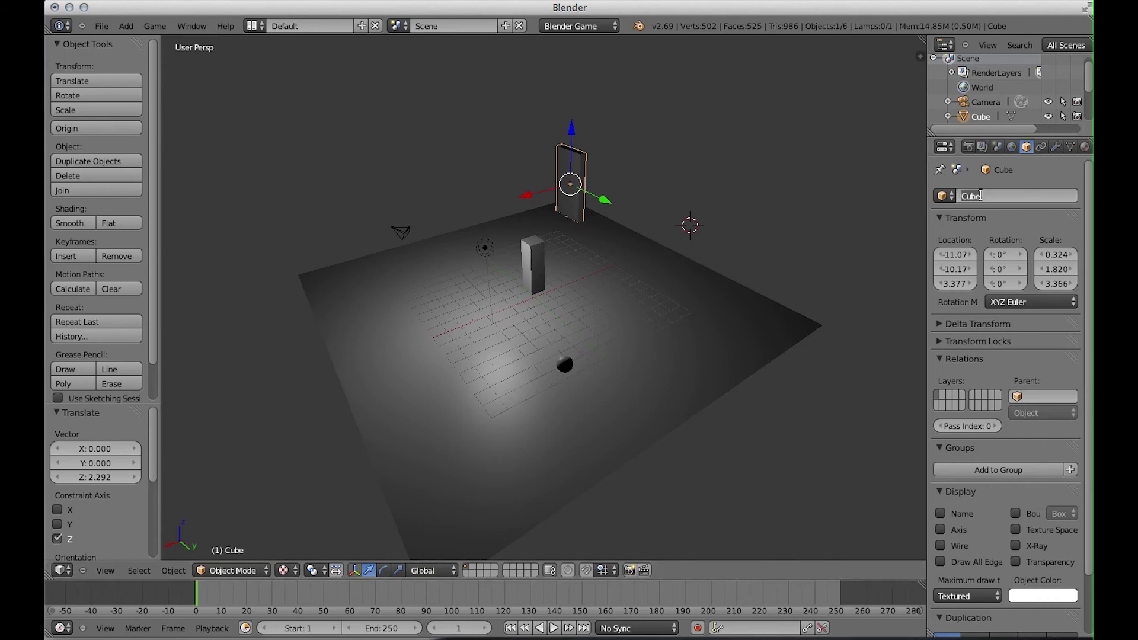
type("goal")
key("Return")
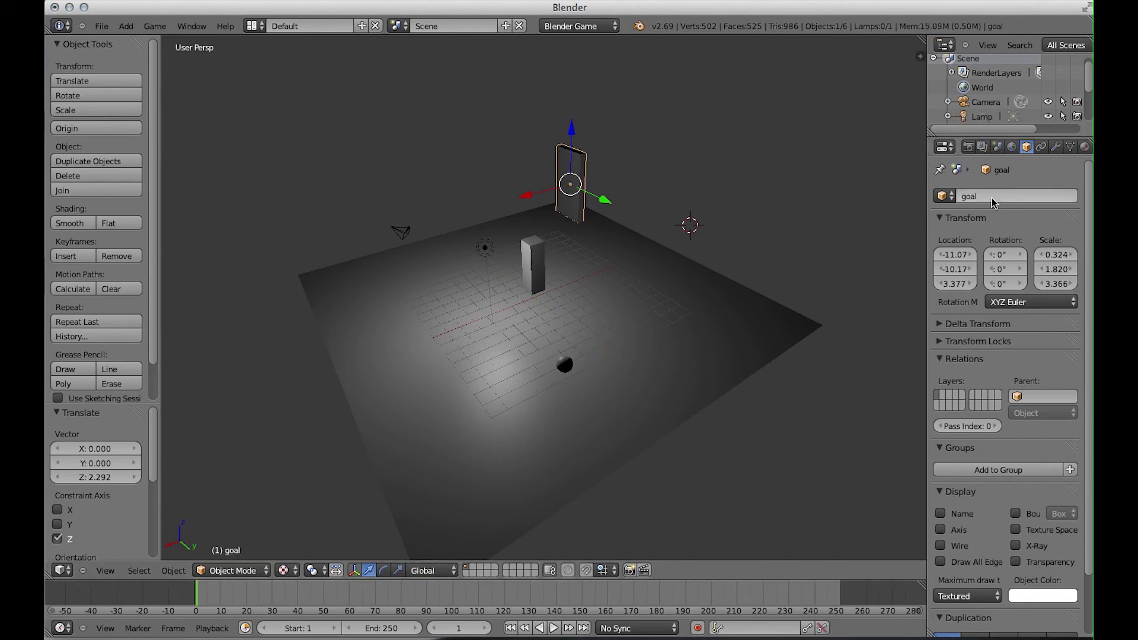
Select the sphere and rename it 'pick up'
right_click(573, 370)
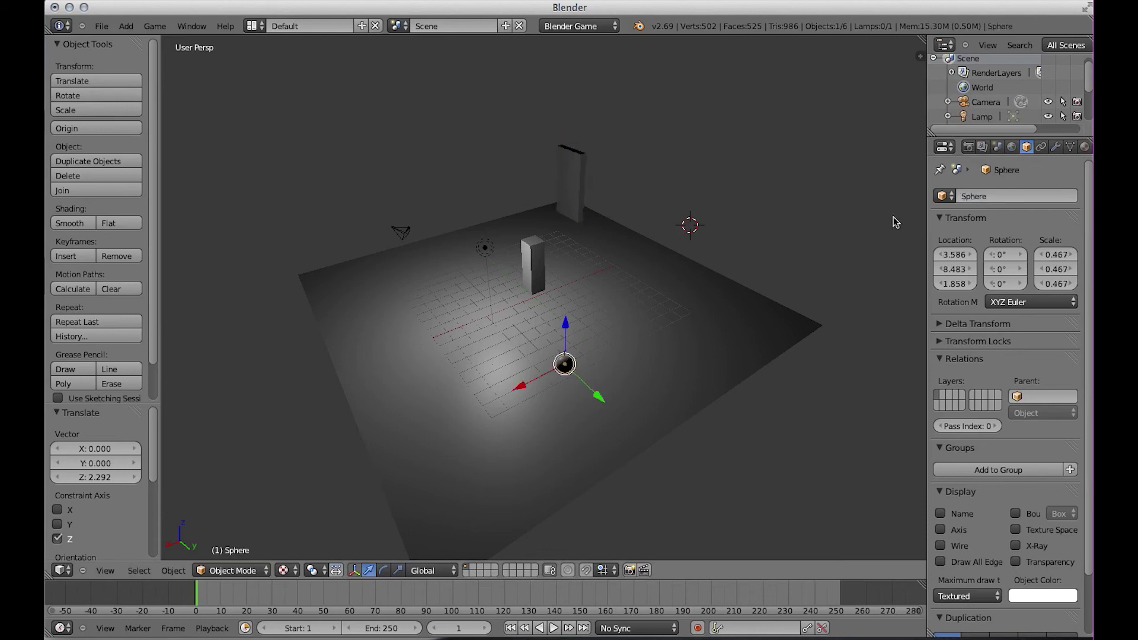
left_click(956, 194)
type("pl")
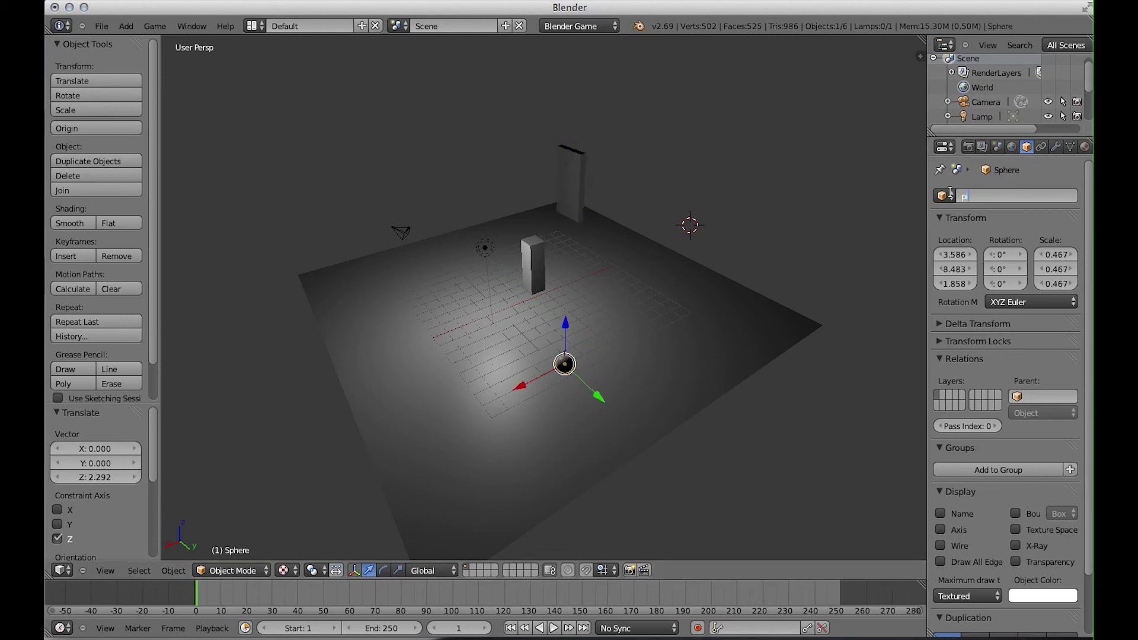
type("ck up")
key("Return")
left_click(101, 26)
Save the scene as a Blender file named simpleGame.blend
left_click(131, 132)
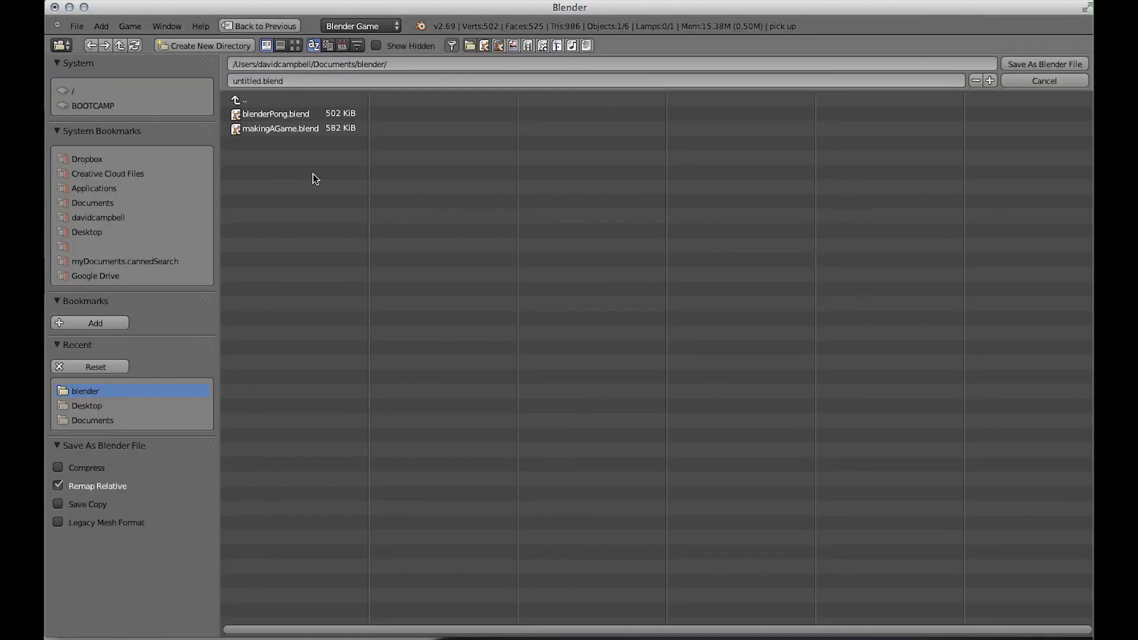
left_click(316, 82)
type("simpleGame")
key("Return")
left_click(1050, 65)
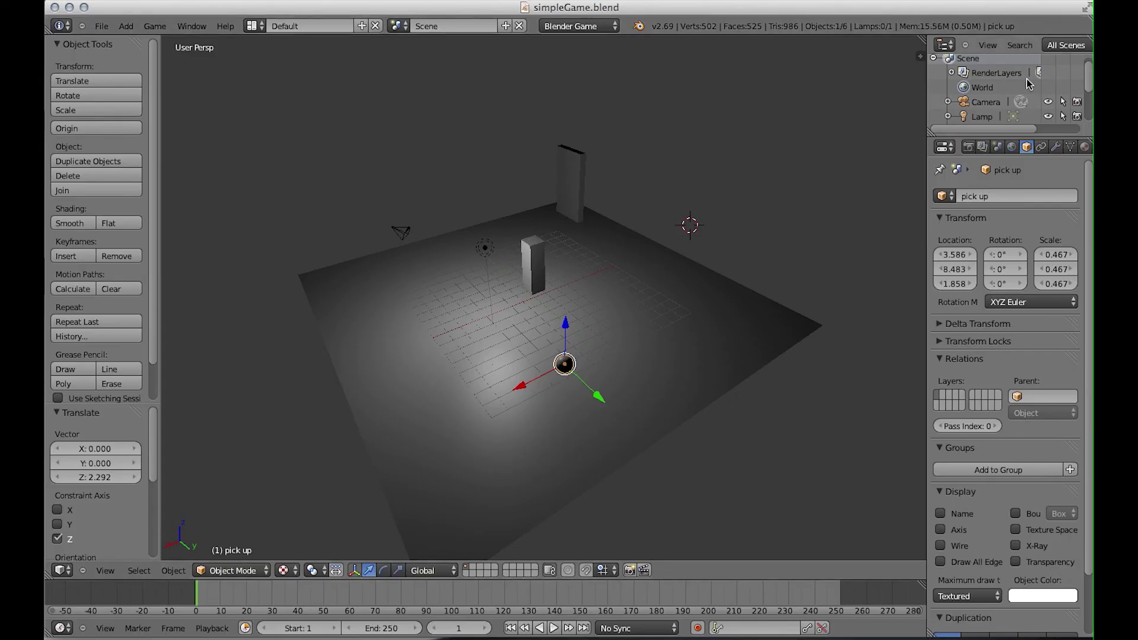